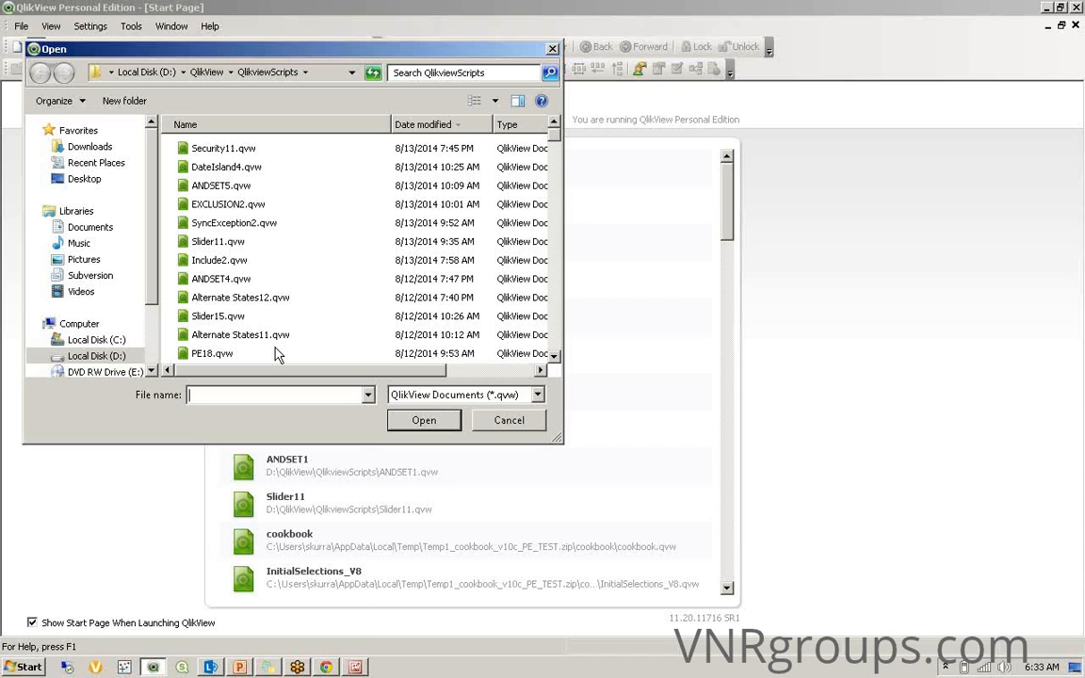
# Open the ADHOC1.qvw document from the QlikviewScripts folder
pyautogui.write('ADHOC')
pyautogui.press('Down')
pyautogui.press('Down')
pyautogui.press('Return')
pyautogui.press('Return')
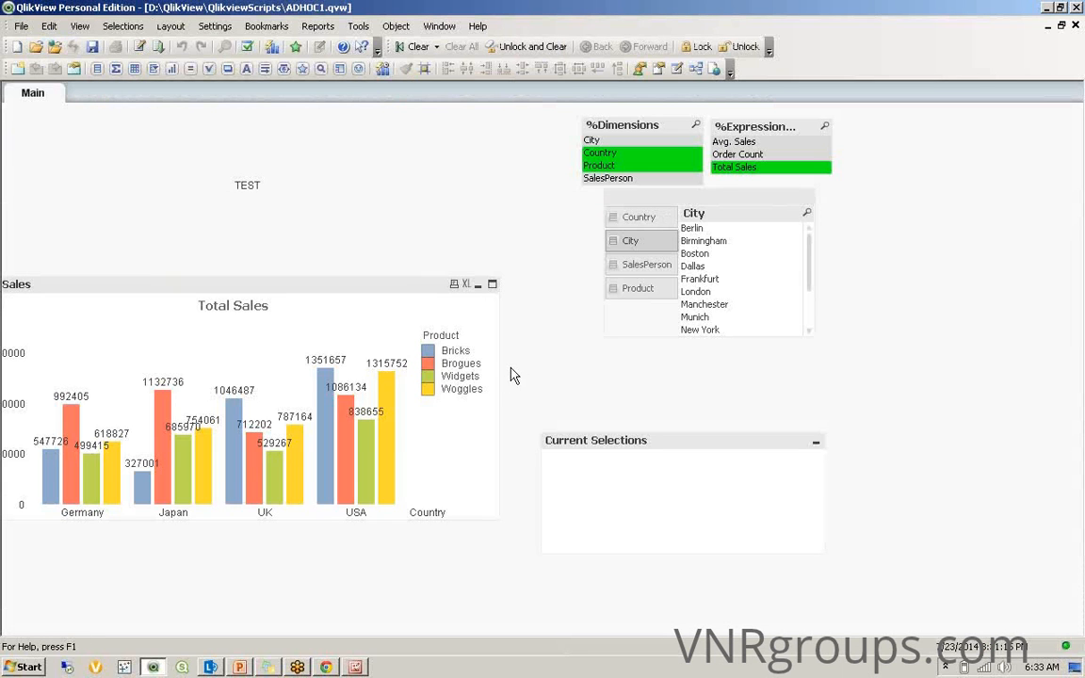
# Widen the Sales chart slightly and close the document, saving the change
pyautogui.moveTo(500, 382); pyautogui.dragTo(537, 390)
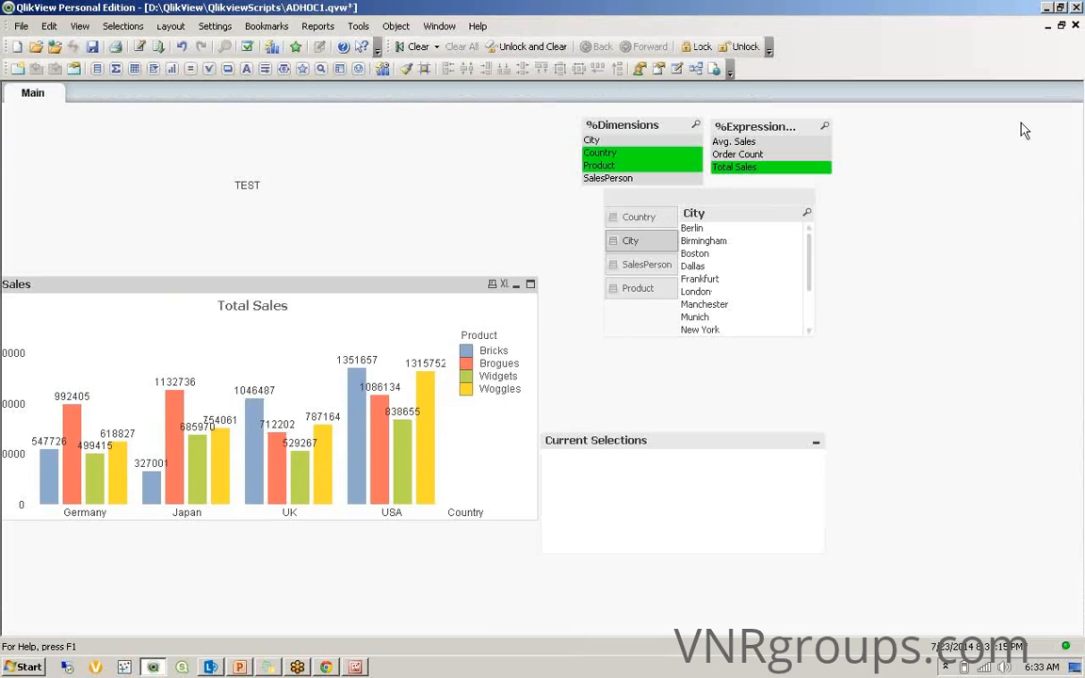
pyautogui.click(1075, 26)
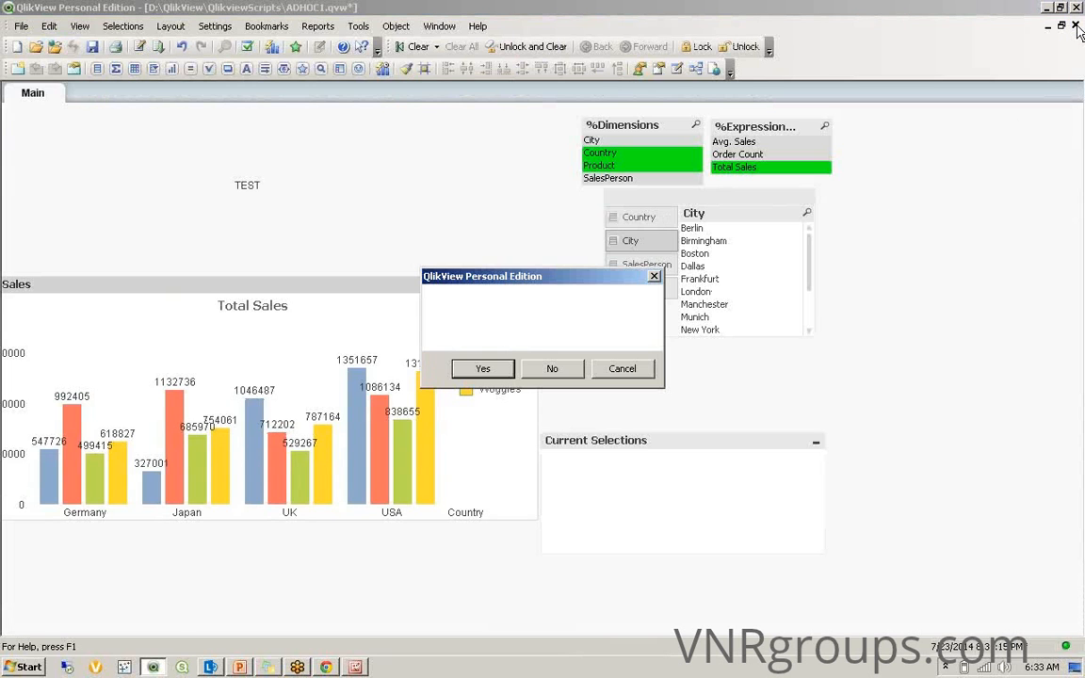
pyautogui.press('Return')
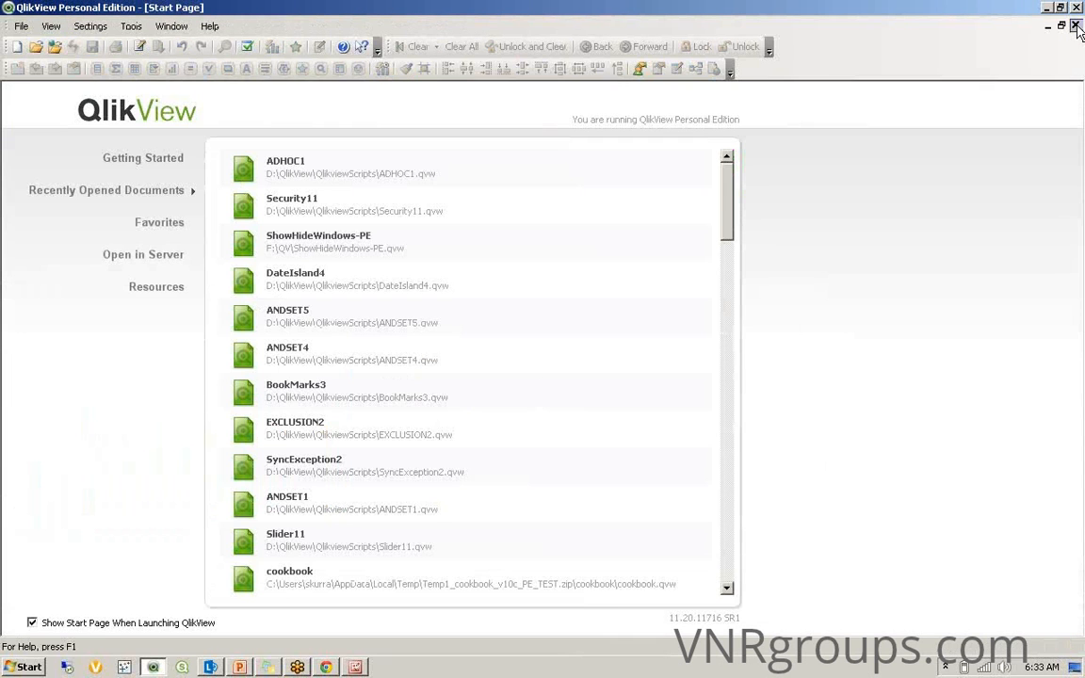
# Open the ADHOC2.qvw document from the QlikviewScripts folder
pyautogui.click(36, 46)
pyautogui.write('ADHOC')
pyautogui.press('Down')
pyautogui.press('Down')
pyautogui.press('Down')
pyautogui.press('Return')
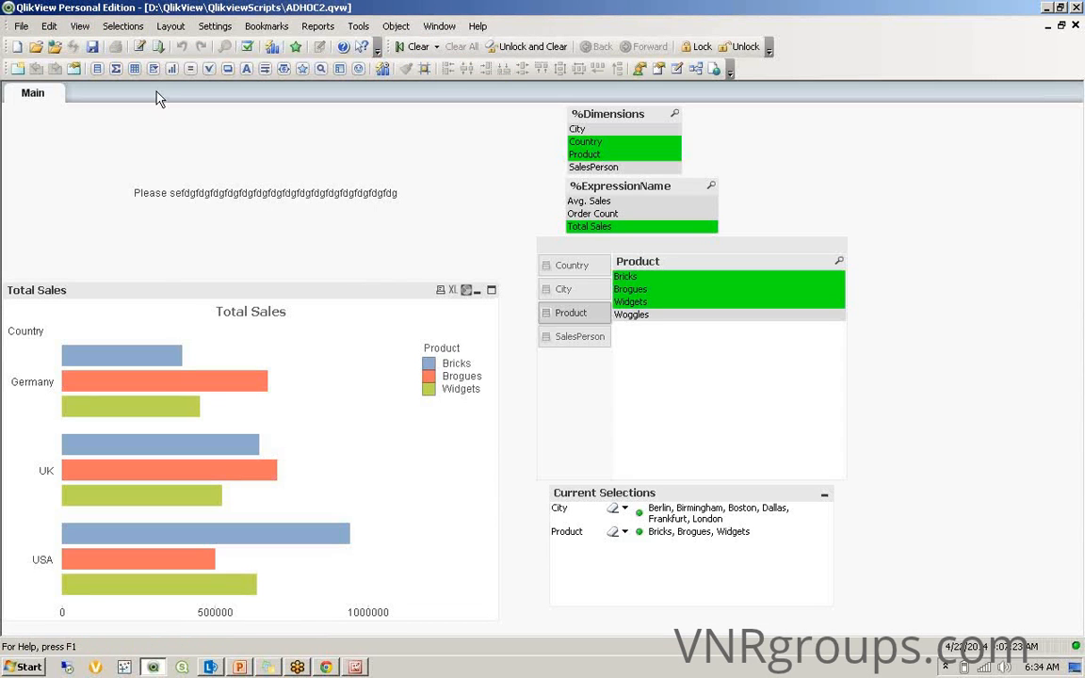
# View the load script of ADHOC2, leave the script editor and close the document
pyautogui.click(139, 49)
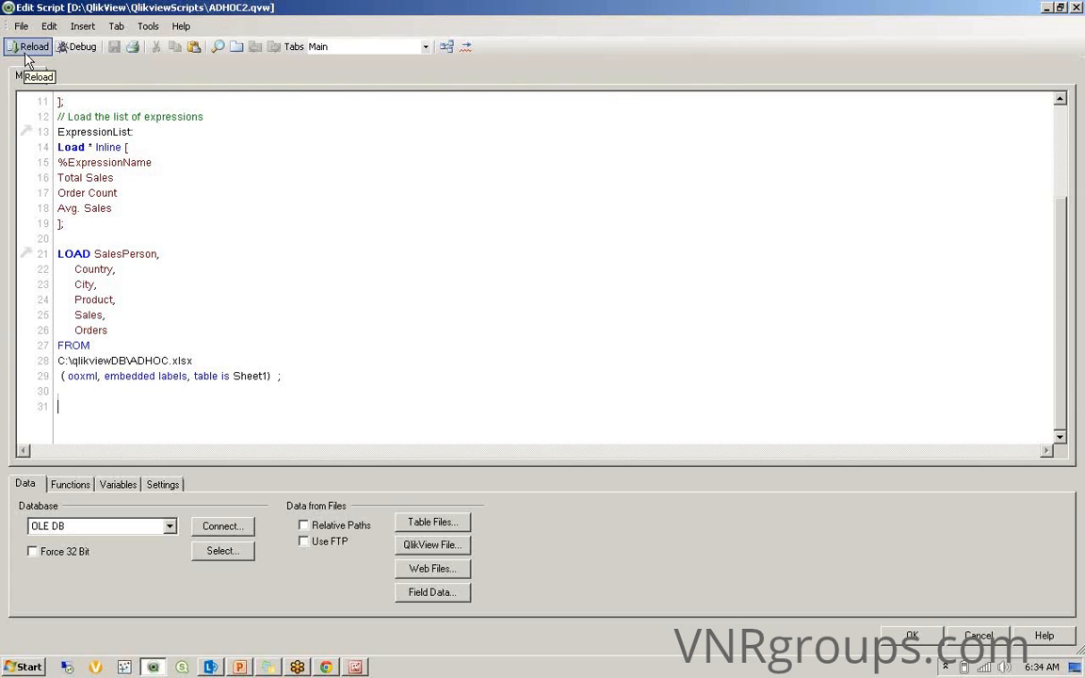
pyautogui.click(1078, 7)
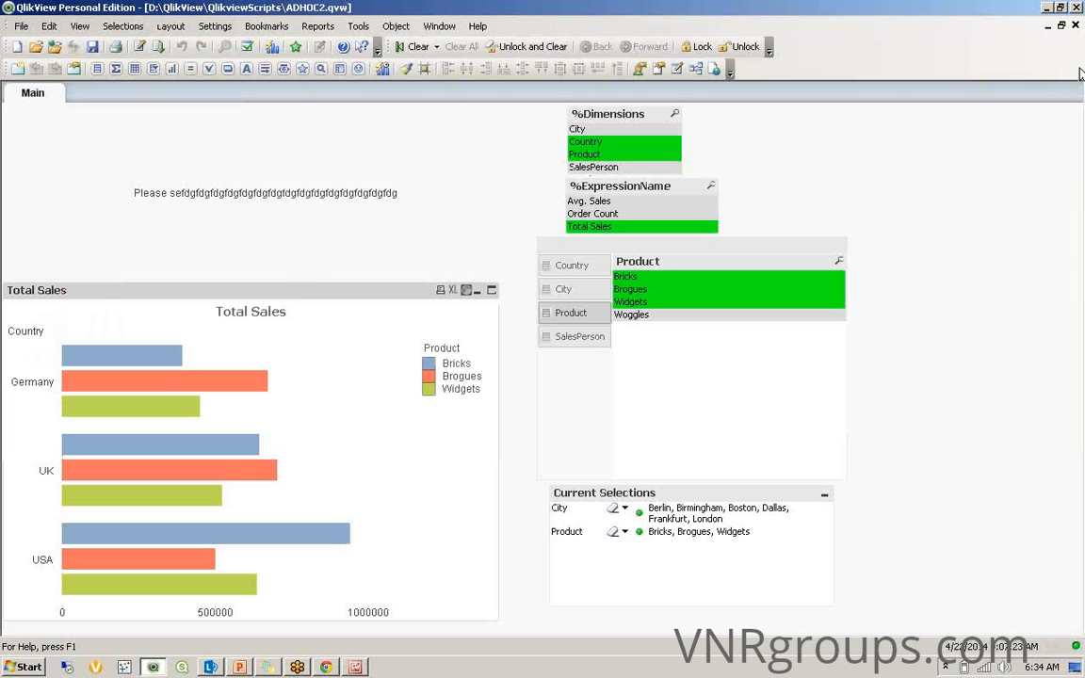
pyautogui.click(1075, 25)
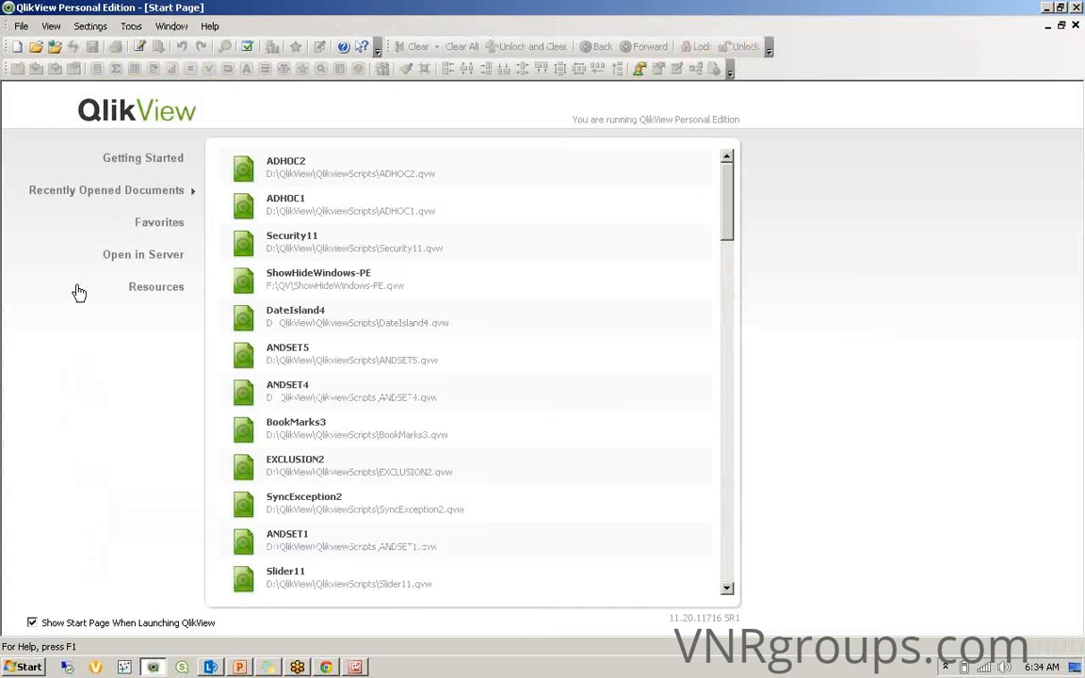
# Create a new blank document without the data source wizard and bring up its load script for editing
pyautogui.click(17, 46)
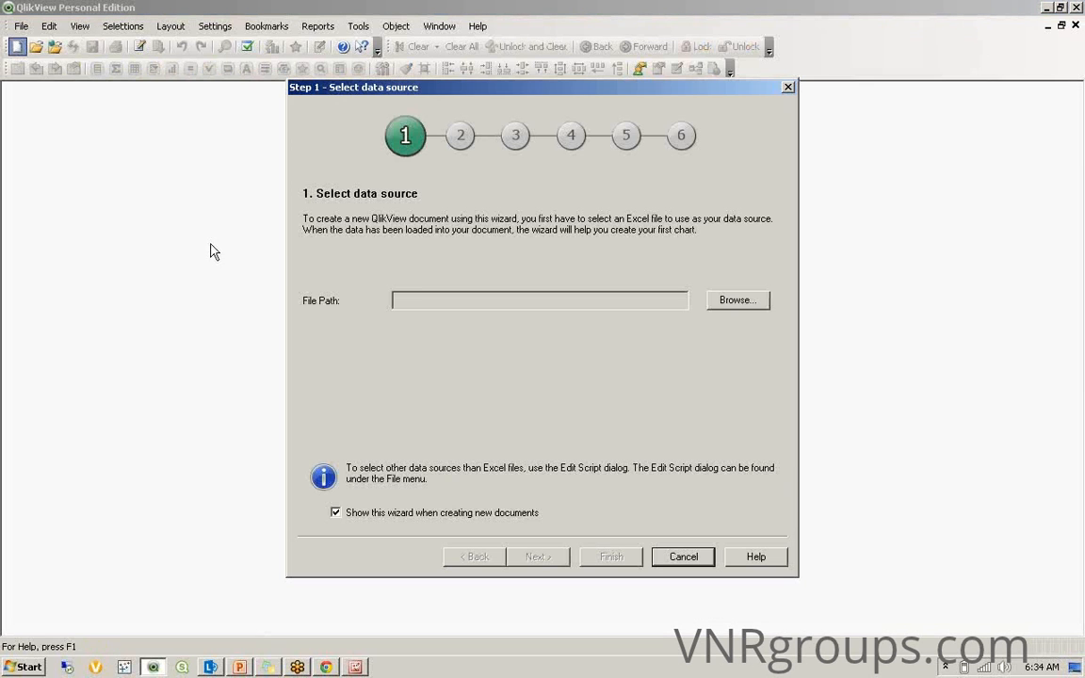
pyautogui.click(682, 558)
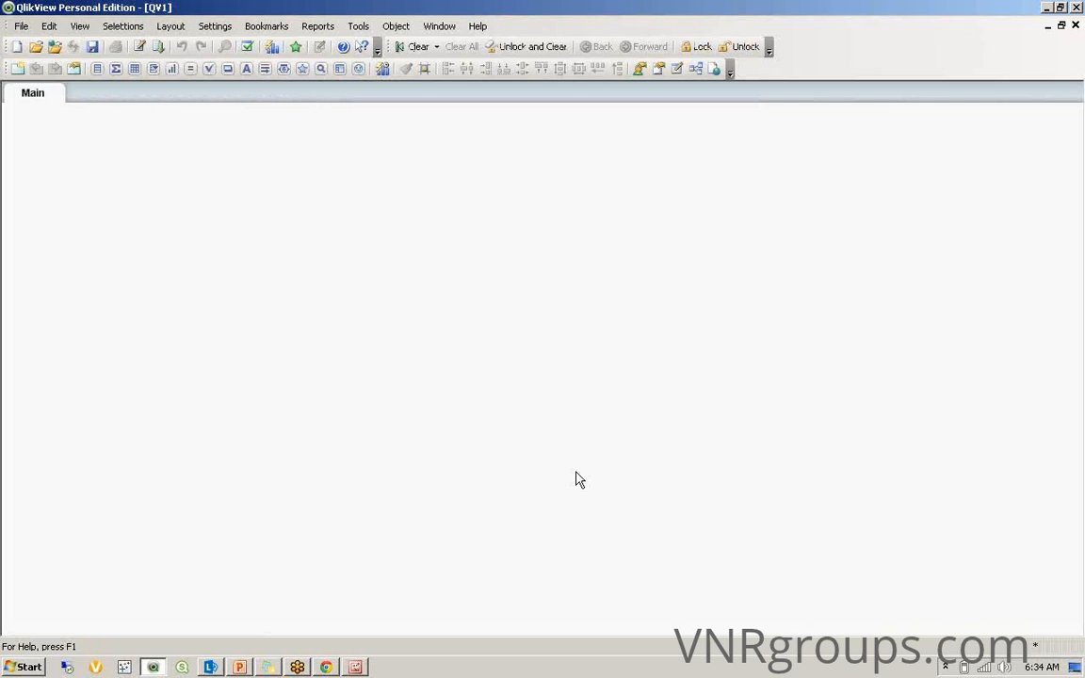
pyautogui.click(137, 46)
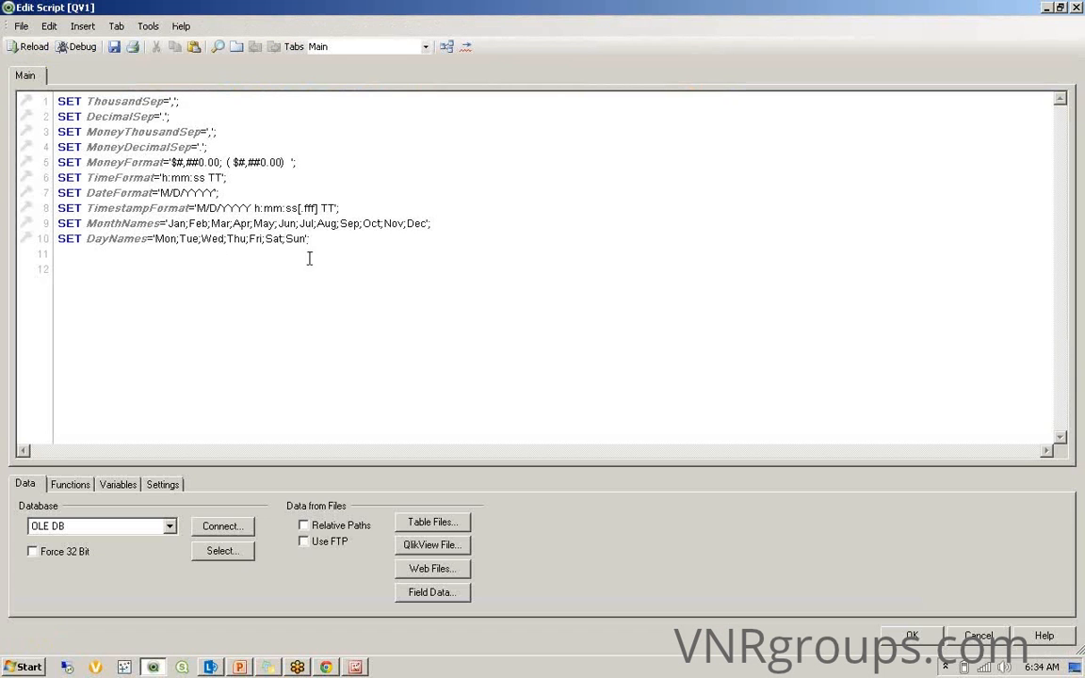
# Examine the default SET statements in the new script, including the TimestampFormat value
pyautogui.moveTo(311, 240); pyautogui.dragTo(55, 99)
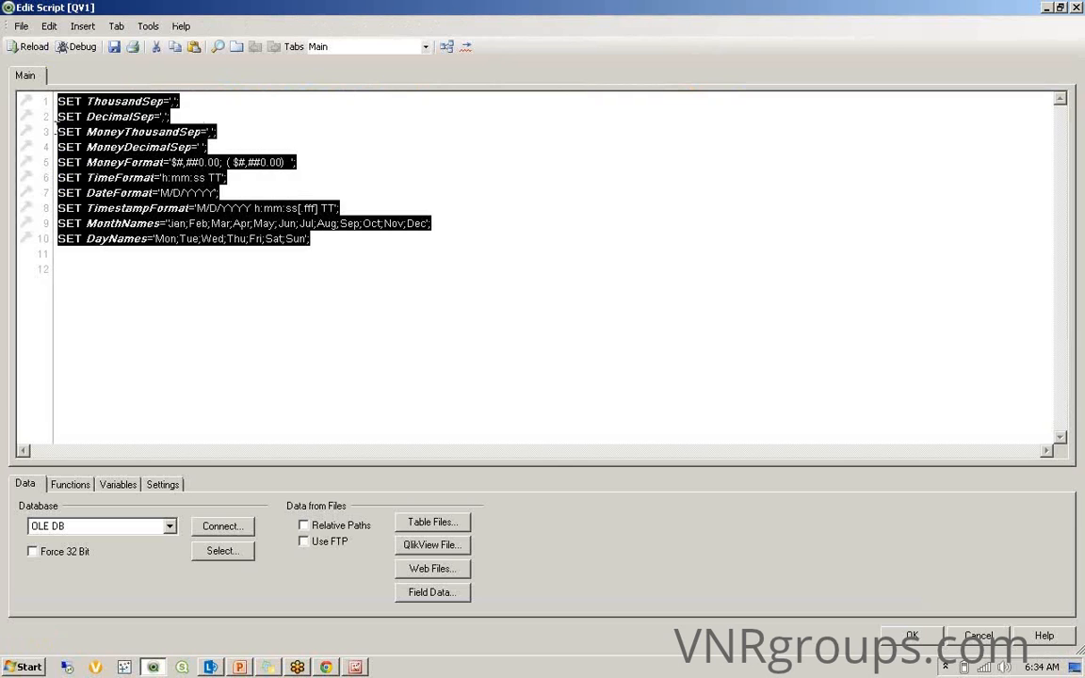
pyautogui.click(97, 276)
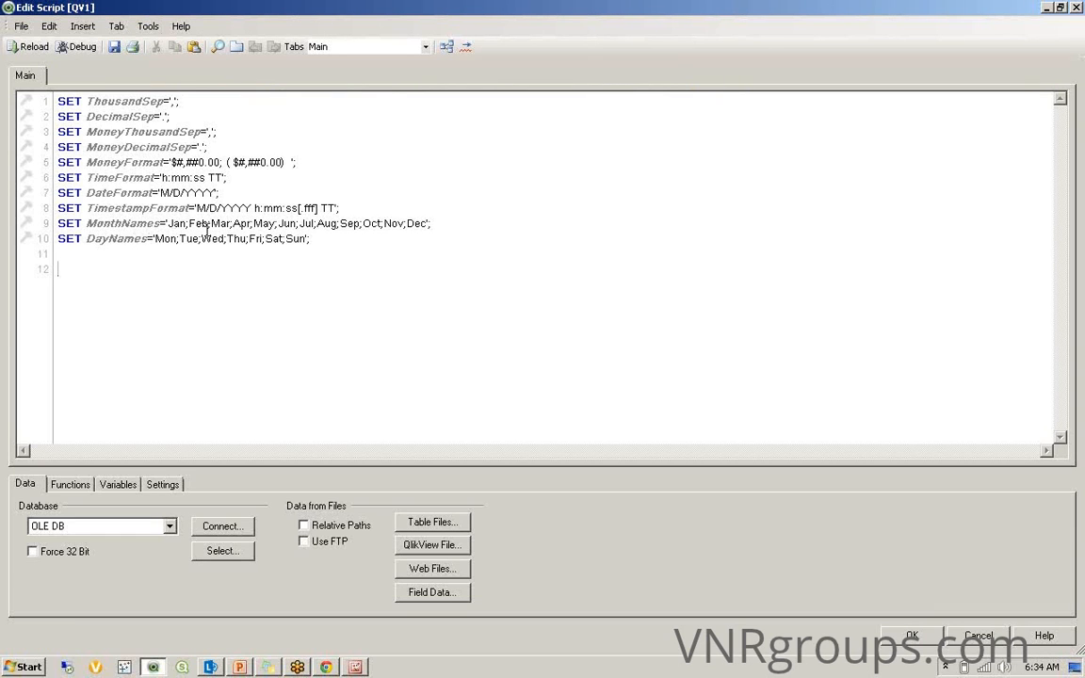
pyautogui.moveTo(199, 209); pyautogui.dragTo(335, 208)
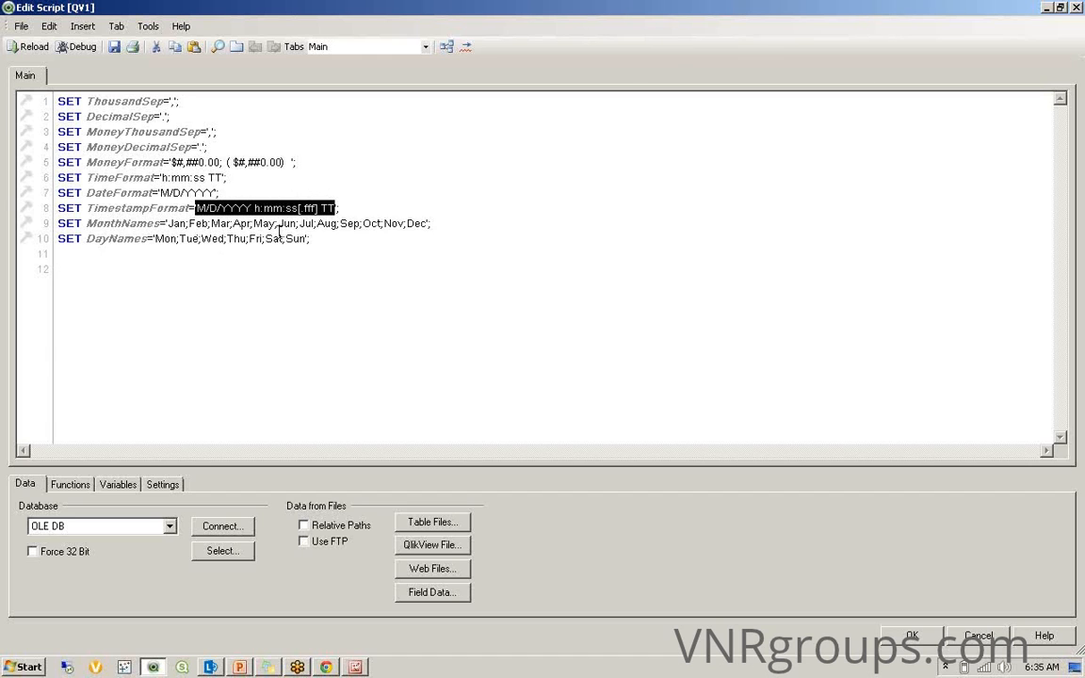
pyautogui.click(172, 270)
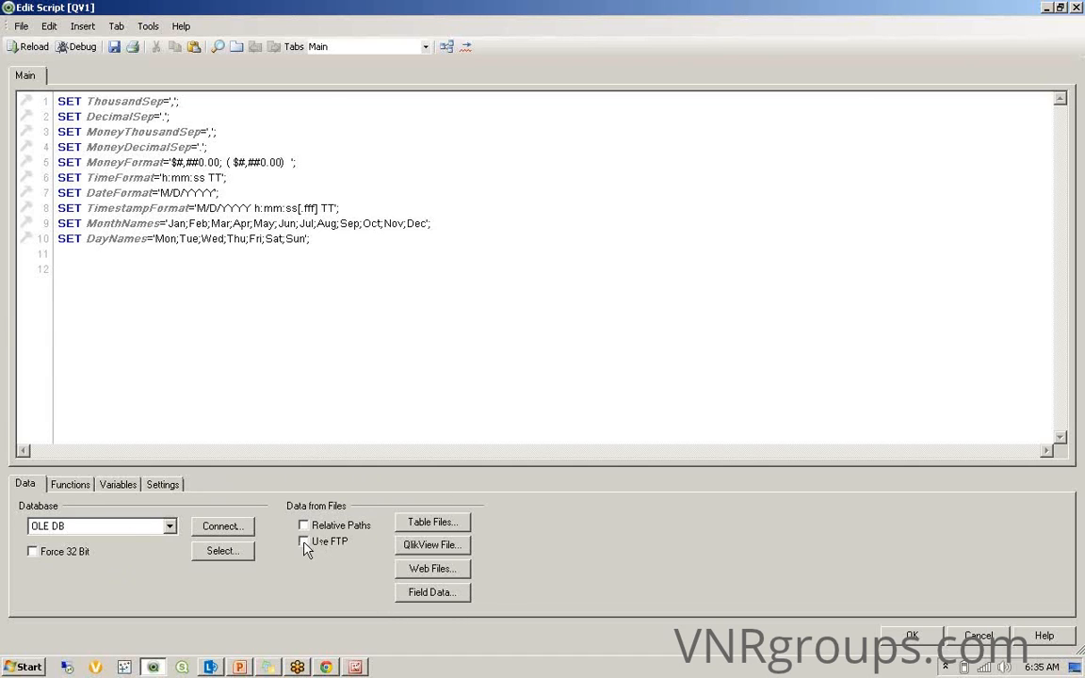
# Start a new OLE DB database connection using the Microsoft Jet 4.0 OLE DB Provider
pyautogui.click(170, 527)
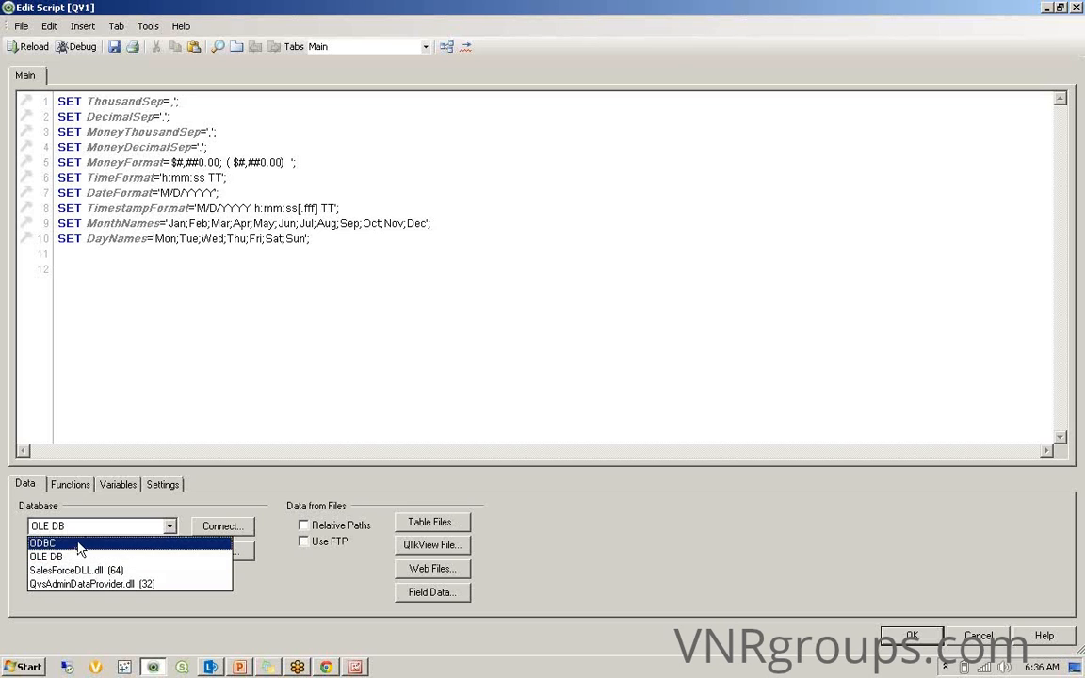
pyautogui.click(83, 557)
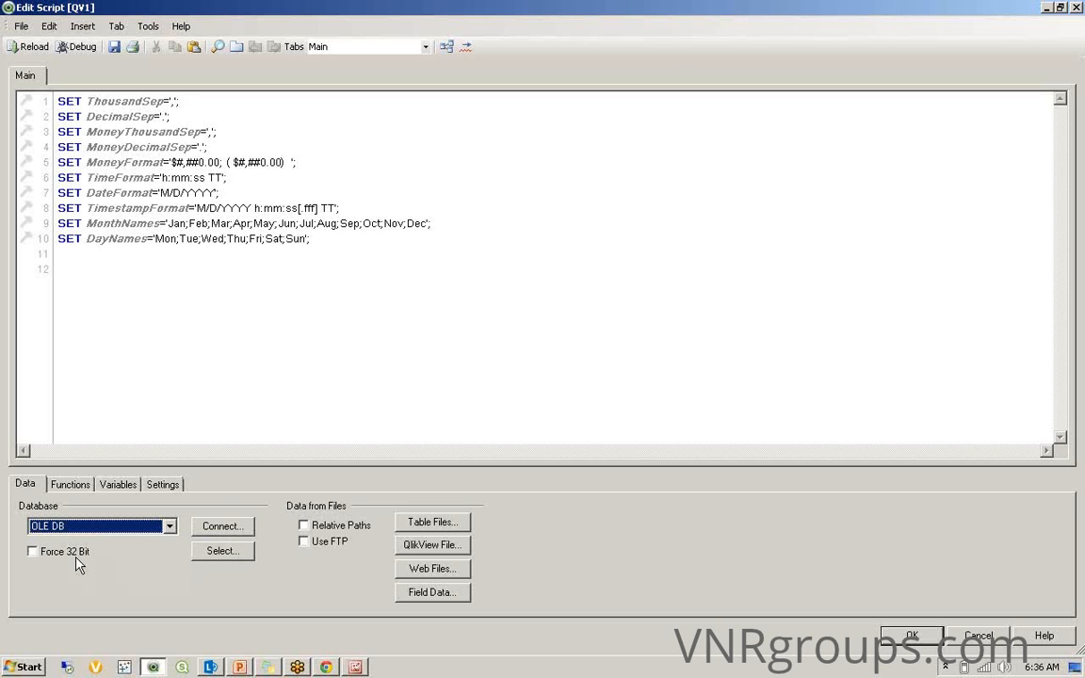
pyautogui.click(223, 527)
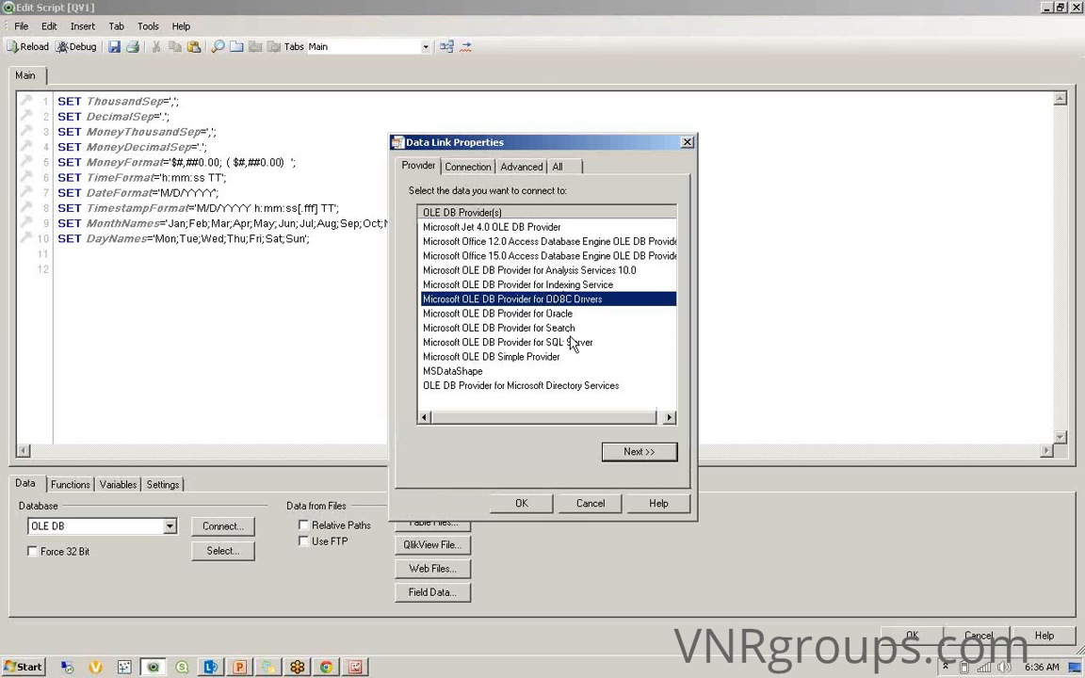
pyautogui.doubleClick(544, 228)
# Choose QWT.mdb from the qlikviewDB folder as the Access database, test the connection and add the connect statement to the script
pyautogui.click(669, 227)
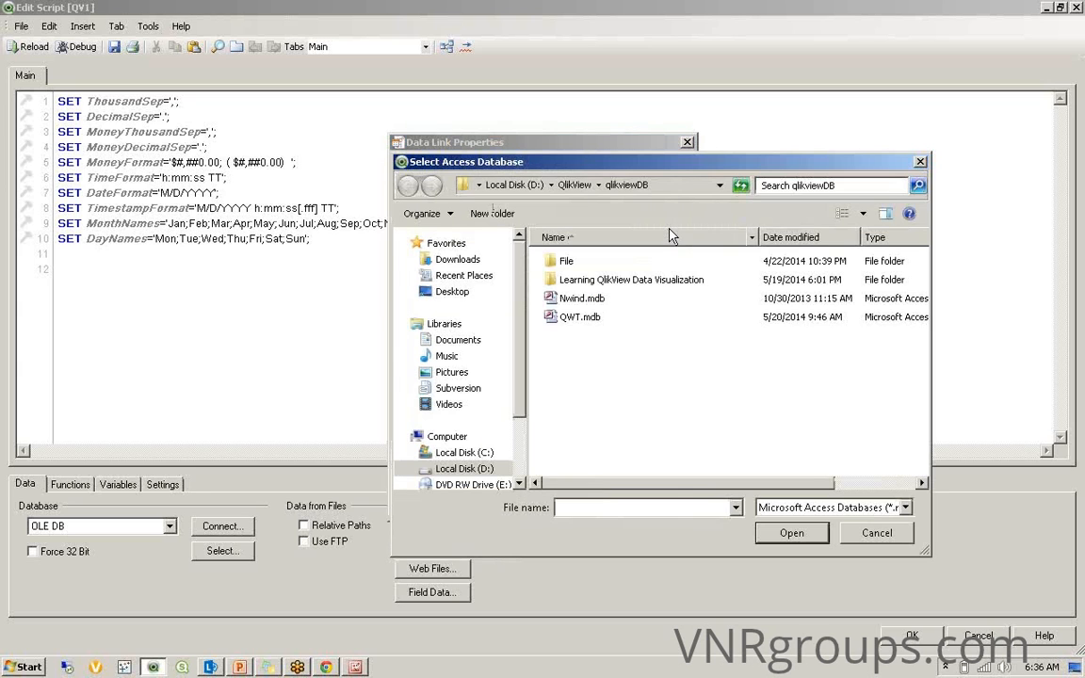
pyautogui.click(567, 320)
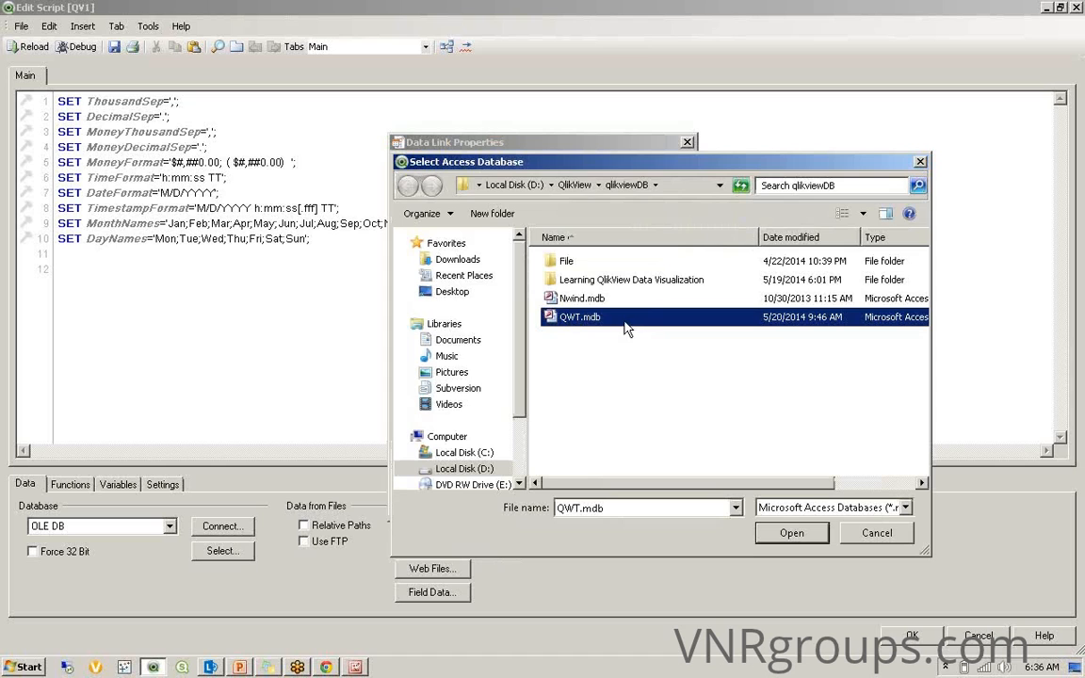
pyautogui.click(781, 535)
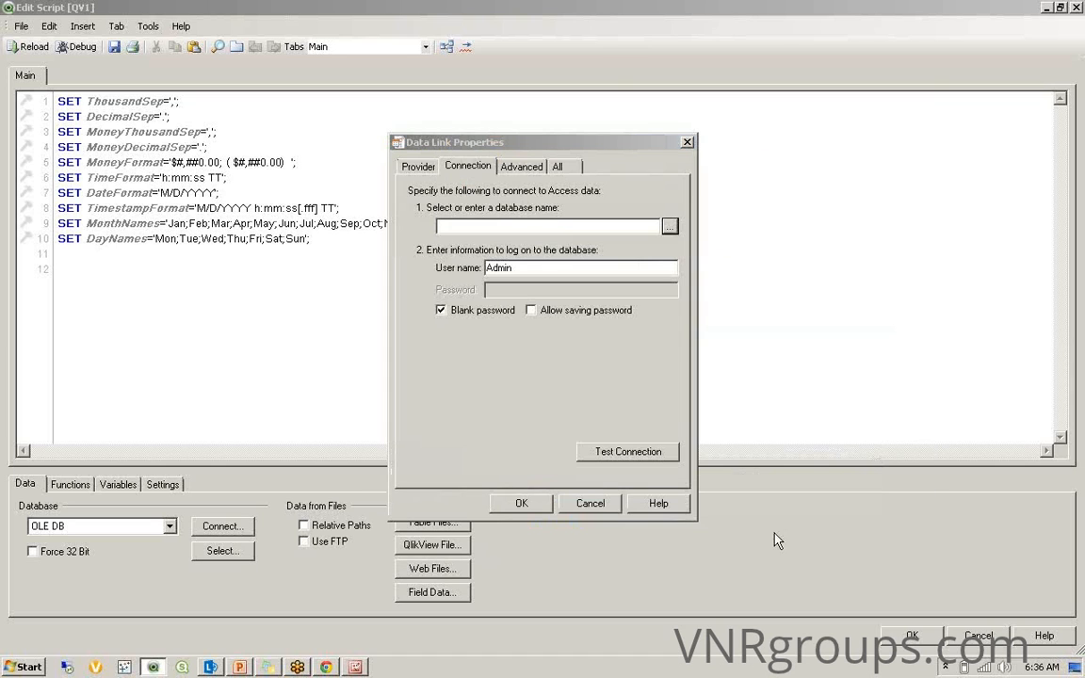
pyautogui.click(628, 452)
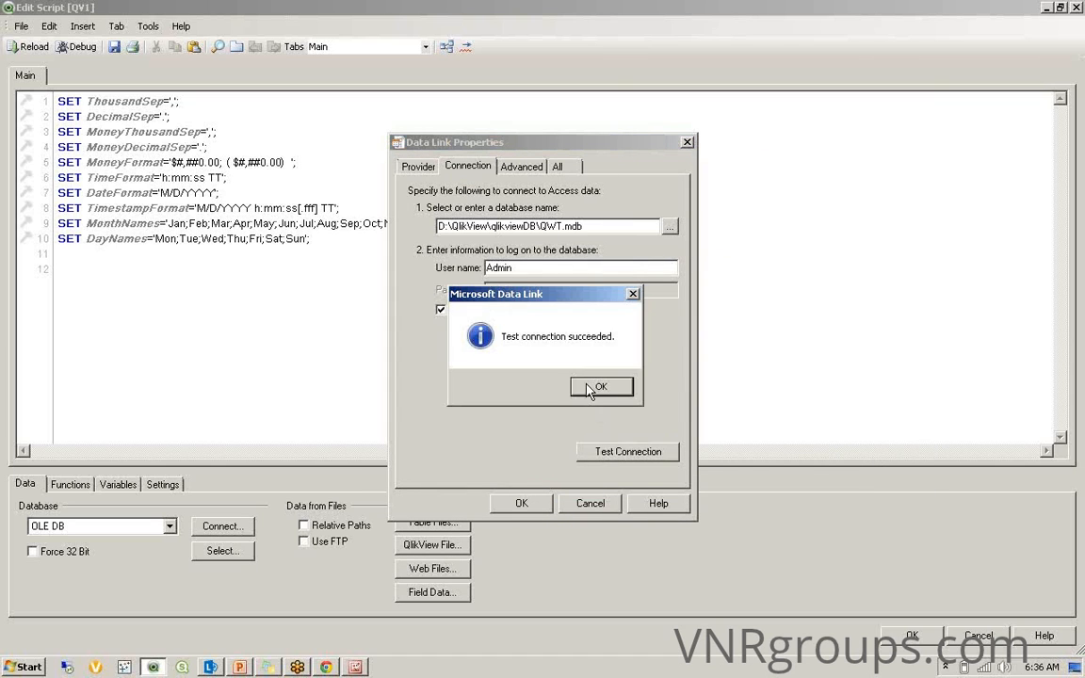
pyautogui.click(601, 388)
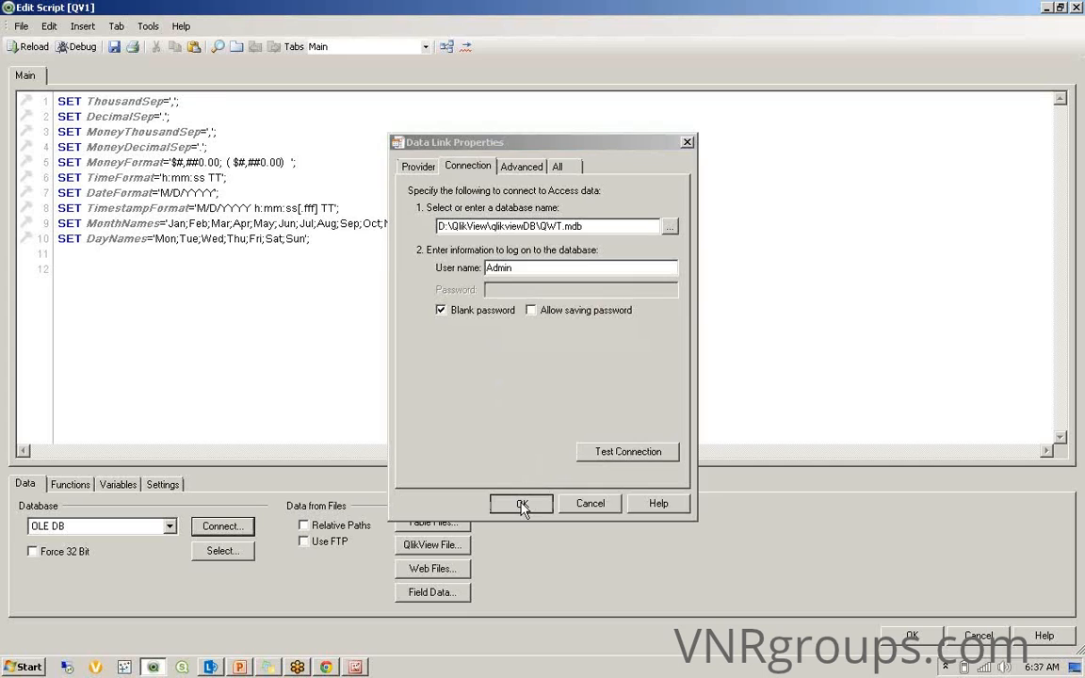
pyautogui.click(521, 503)
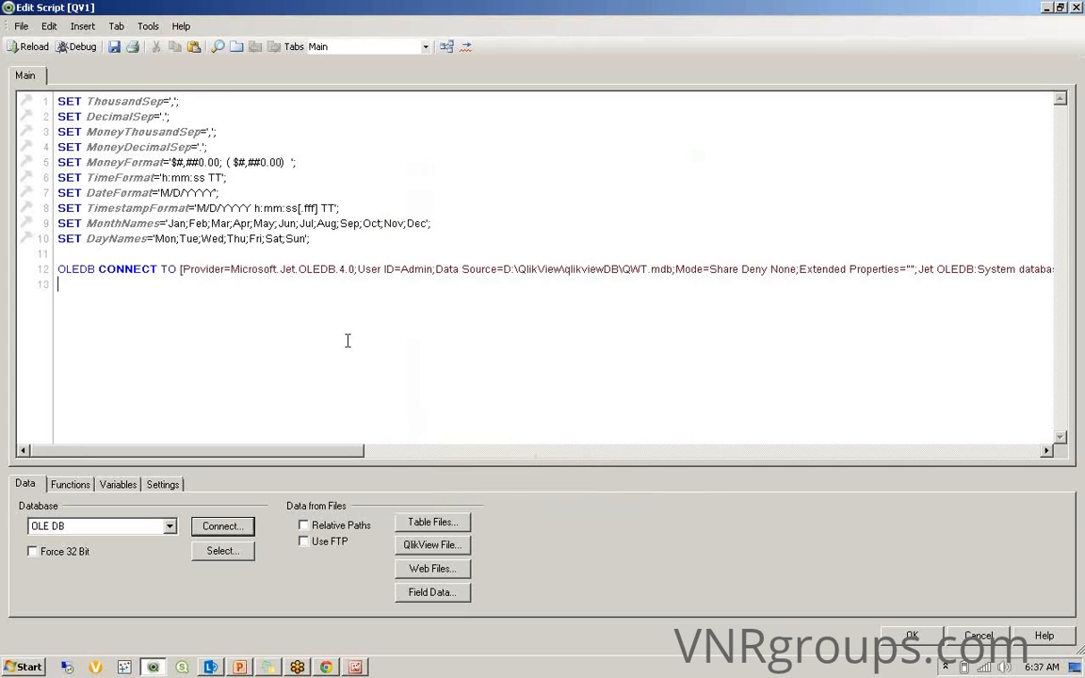
# Add a select statement for all fields of the Customers table, including a preceding load, to the script
pyautogui.click(226, 552)
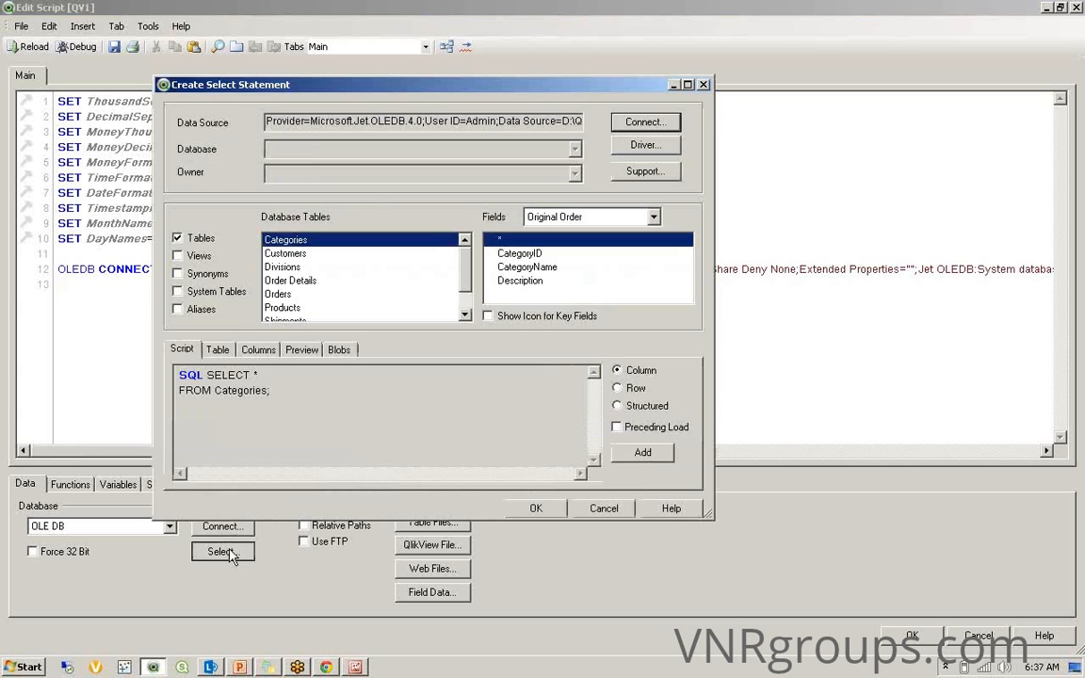
pyautogui.click(292, 258)
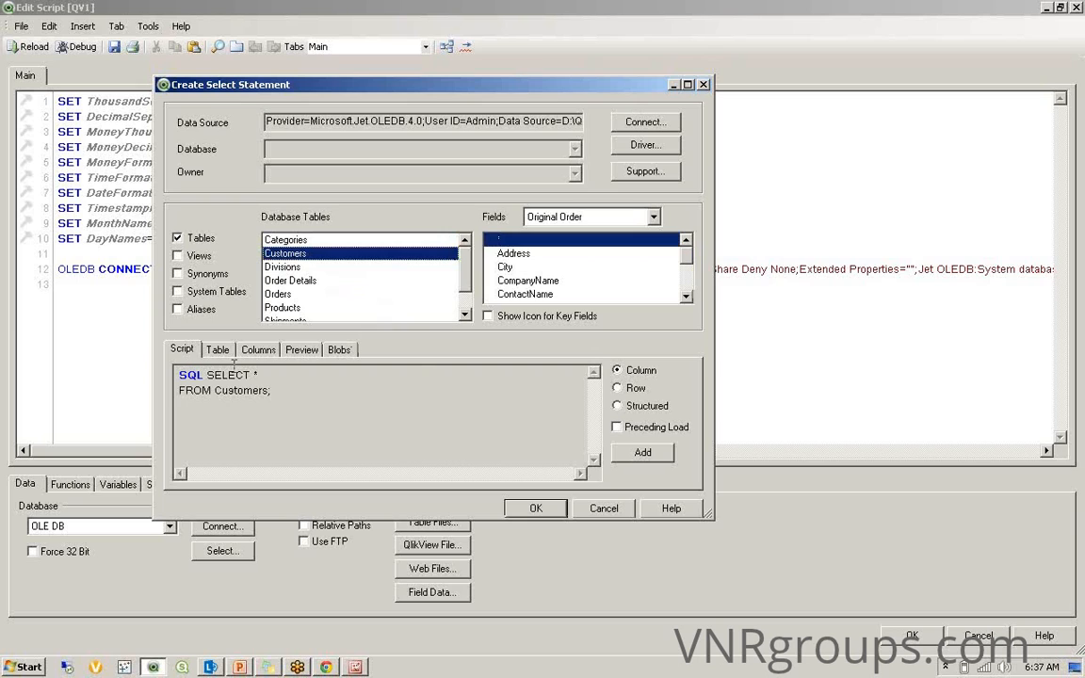
pyautogui.moveTo(178, 377); pyautogui.dragTo(270, 390)
pyautogui.click(280, 397)
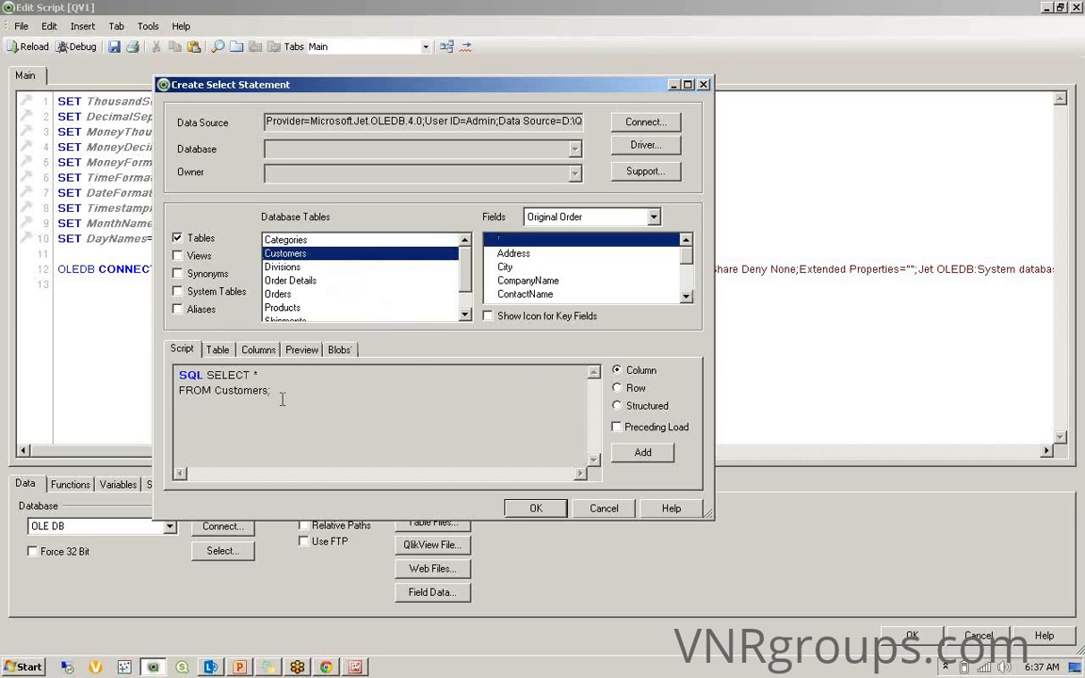
pyautogui.click(617, 428)
pyautogui.moveTo(594, 448); pyautogui.dragTo(595, 387)
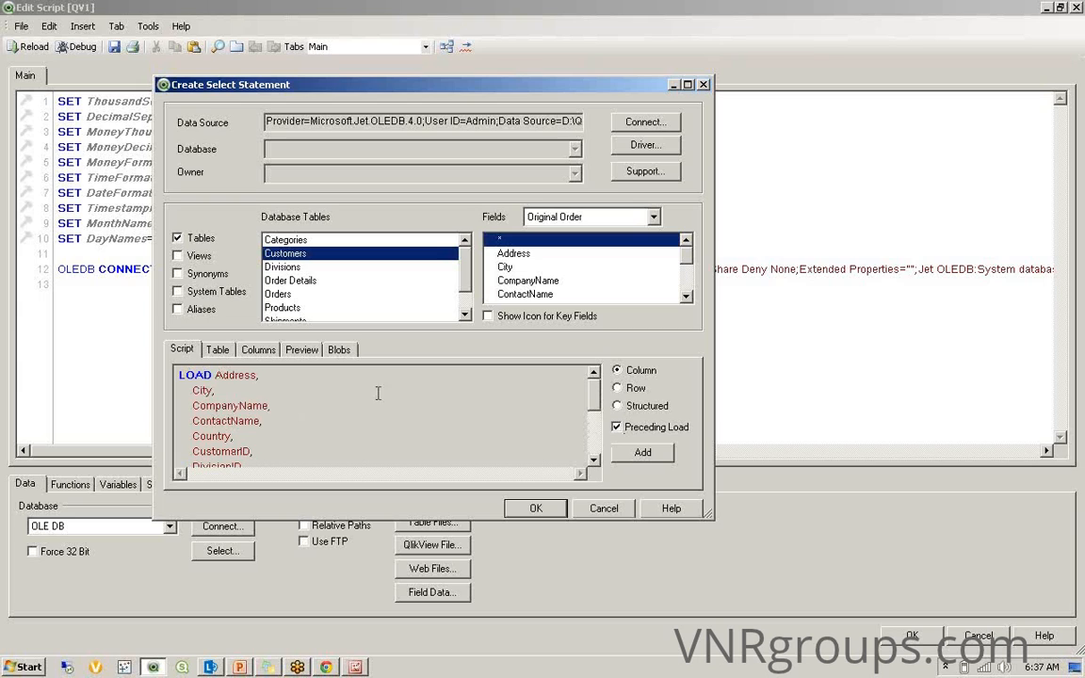
pyautogui.click(617, 427)
pyautogui.click(617, 427)
pyautogui.click(545, 513)
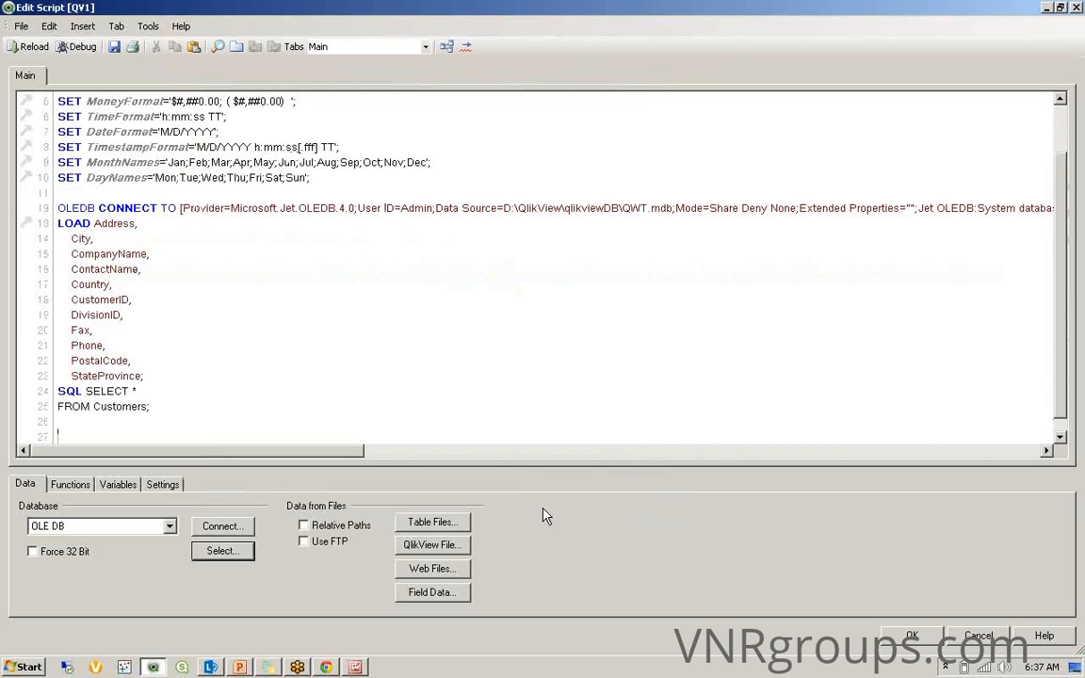
# Add a load statement for the table file Transact.csv, keeping comma delimiters and embedded labels
pyautogui.click(438, 523)
pyautogui.click(436, 368)
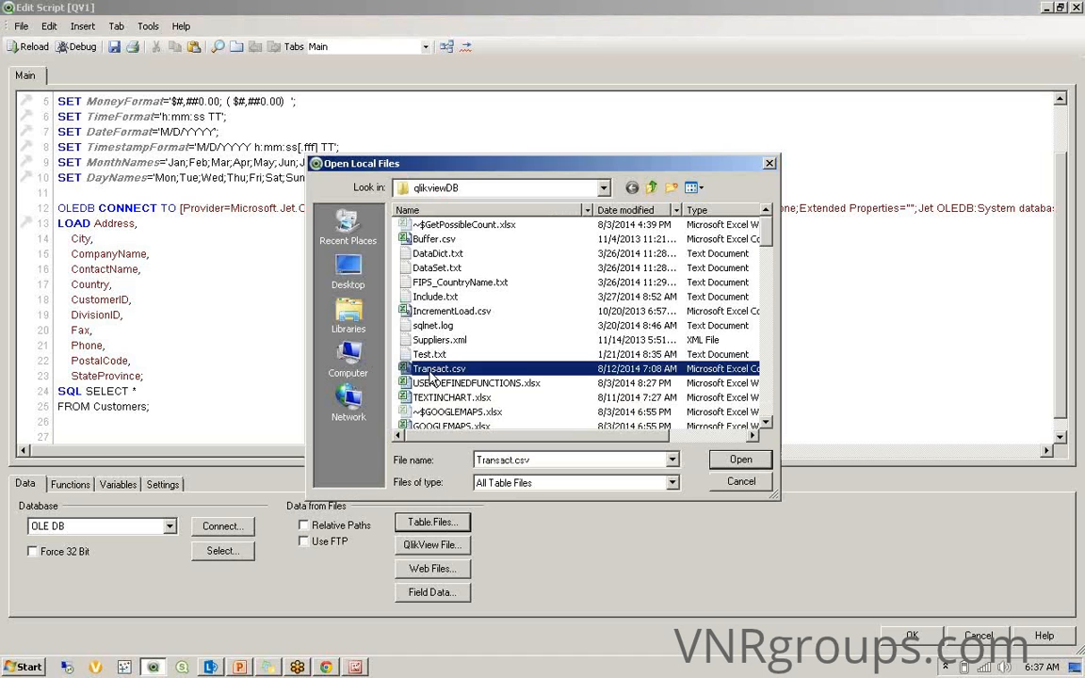
pyautogui.click(738, 460)
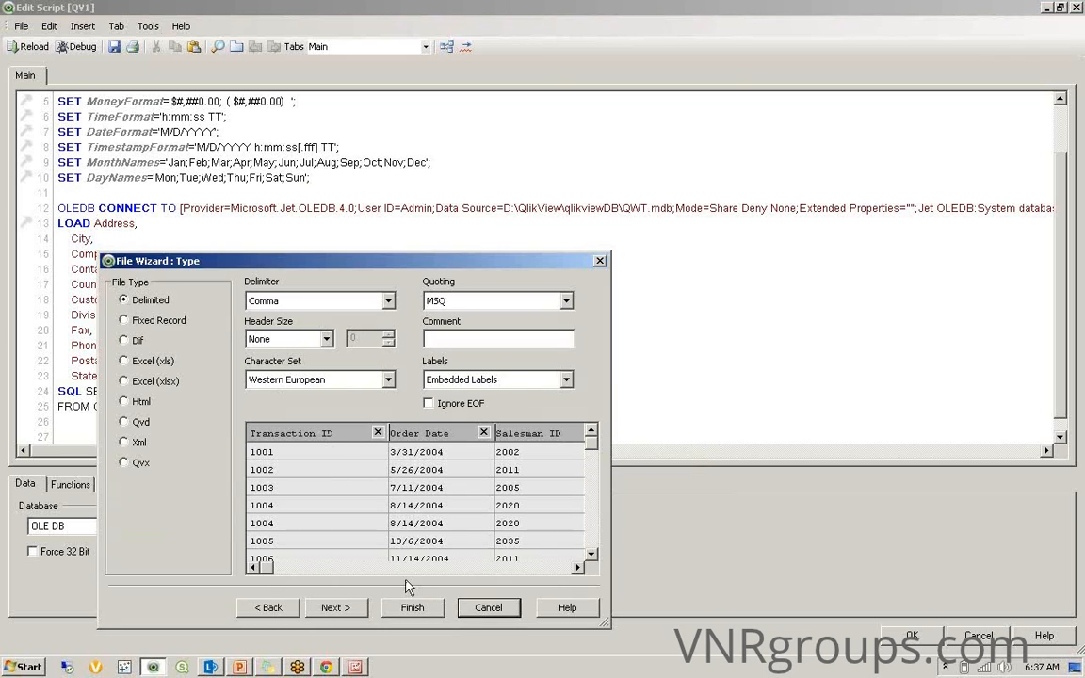
pyautogui.click(413, 608)
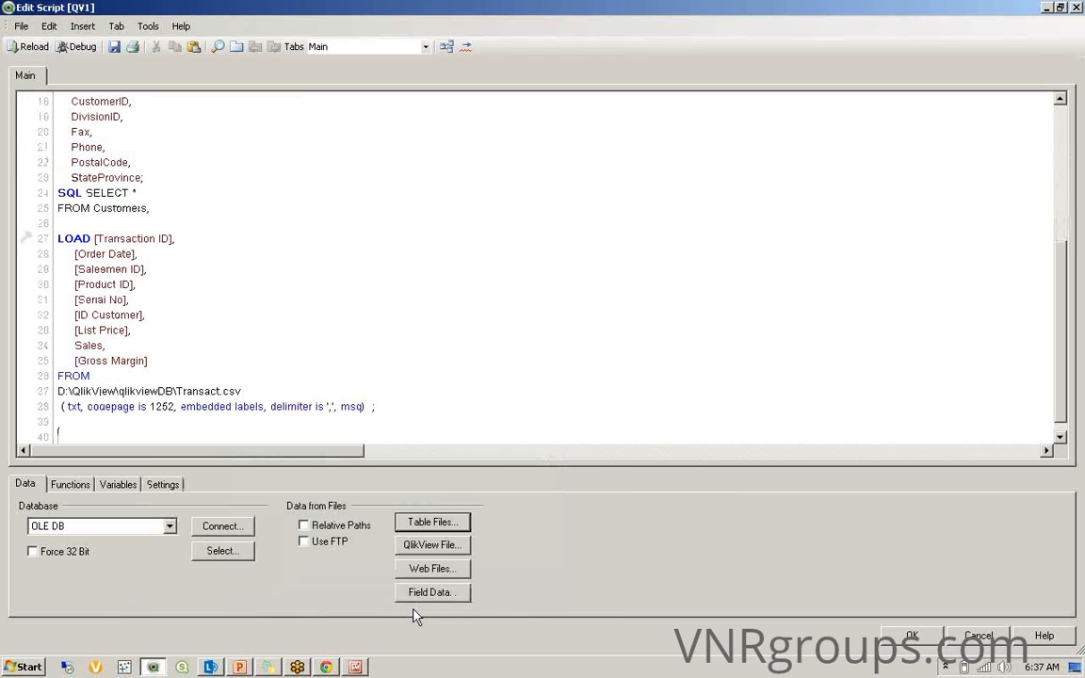
# Inspect the internet file dialog with the Use FTP option enabled, cancel it and disable the option again
pyautogui.click(305, 543)
pyautogui.click(428, 526)
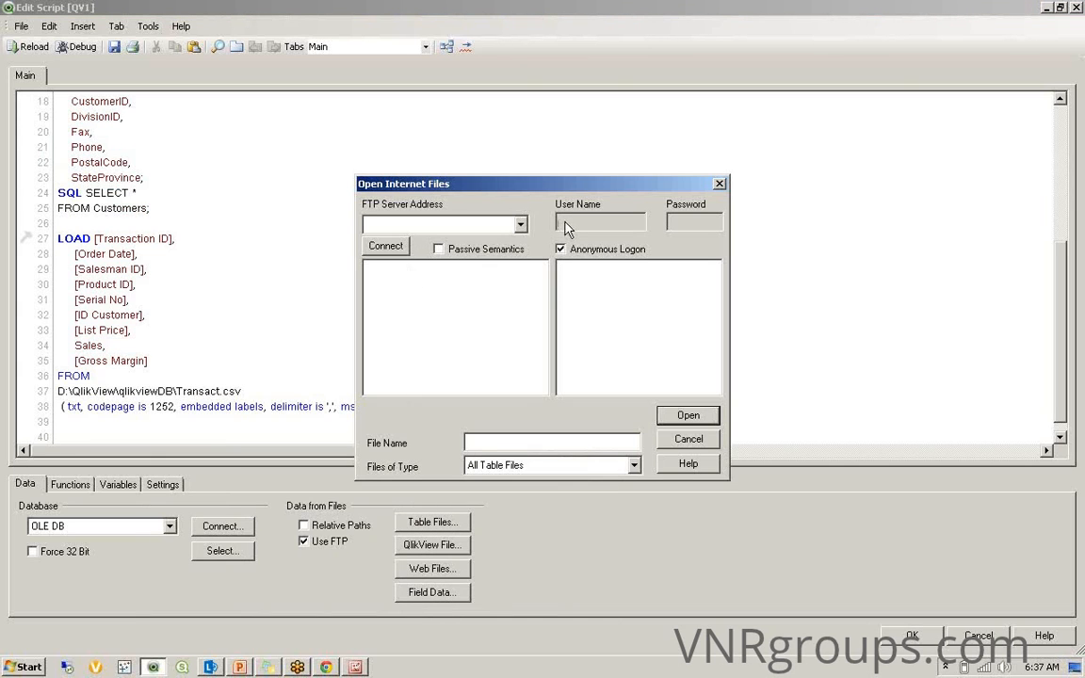
pyautogui.click(689, 439)
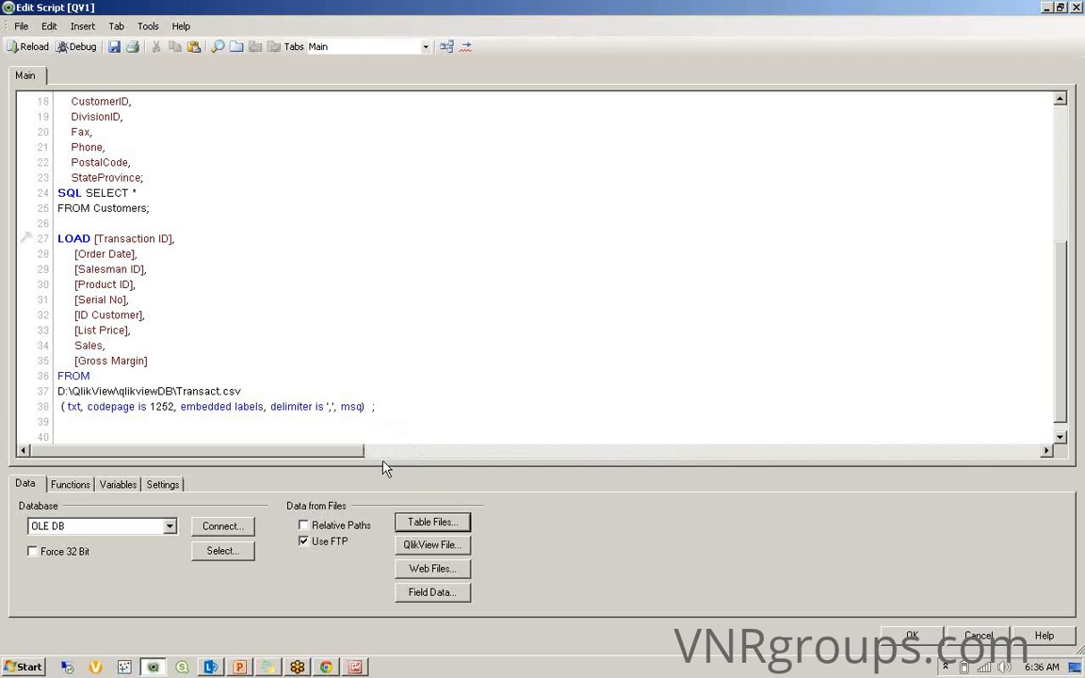
pyautogui.click(304, 543)
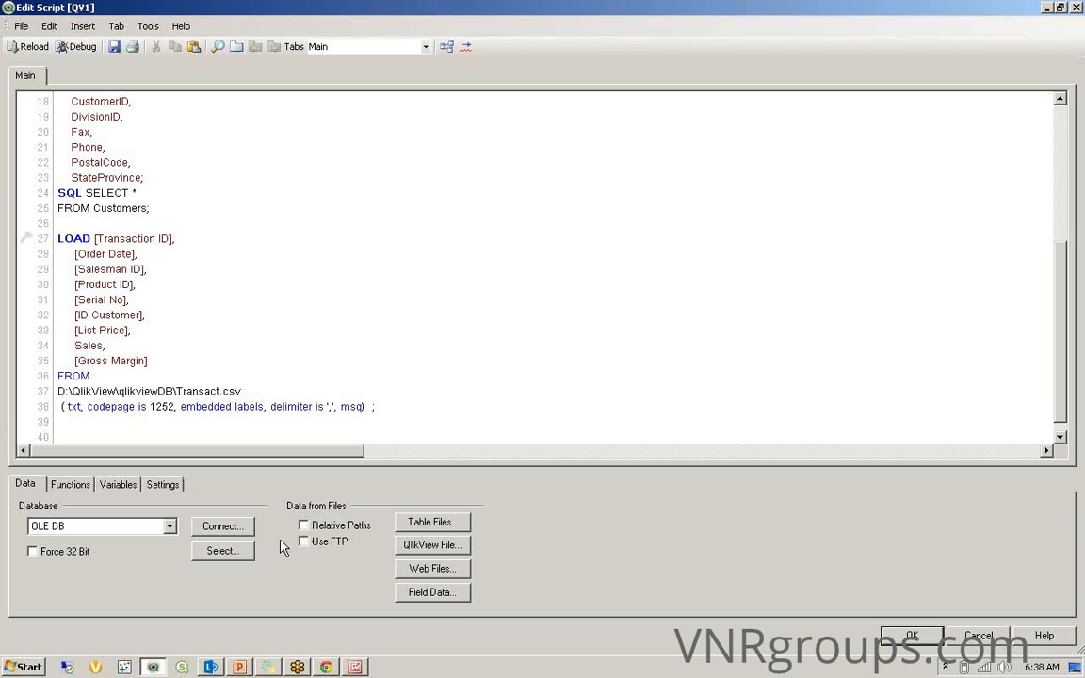
# Choose SalesForceDLL.dll (64) as the database connector for the script and open its login dialog
pyautogui.click(65, 436)
pyautogui.click(171, 530)
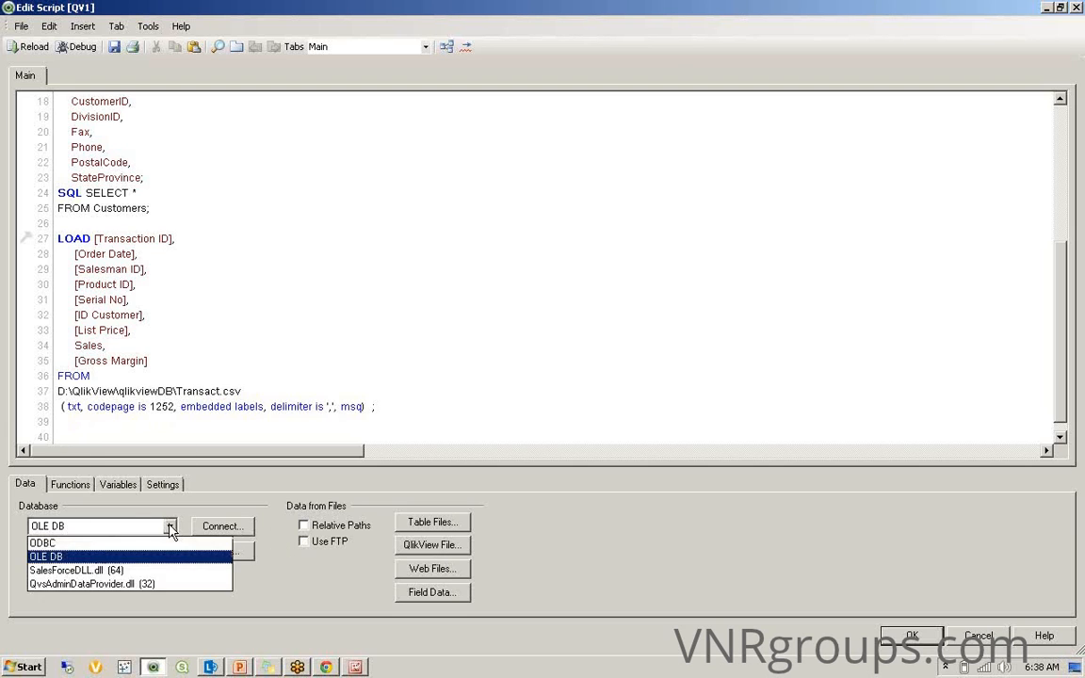
pyautogui.click(137, 564)
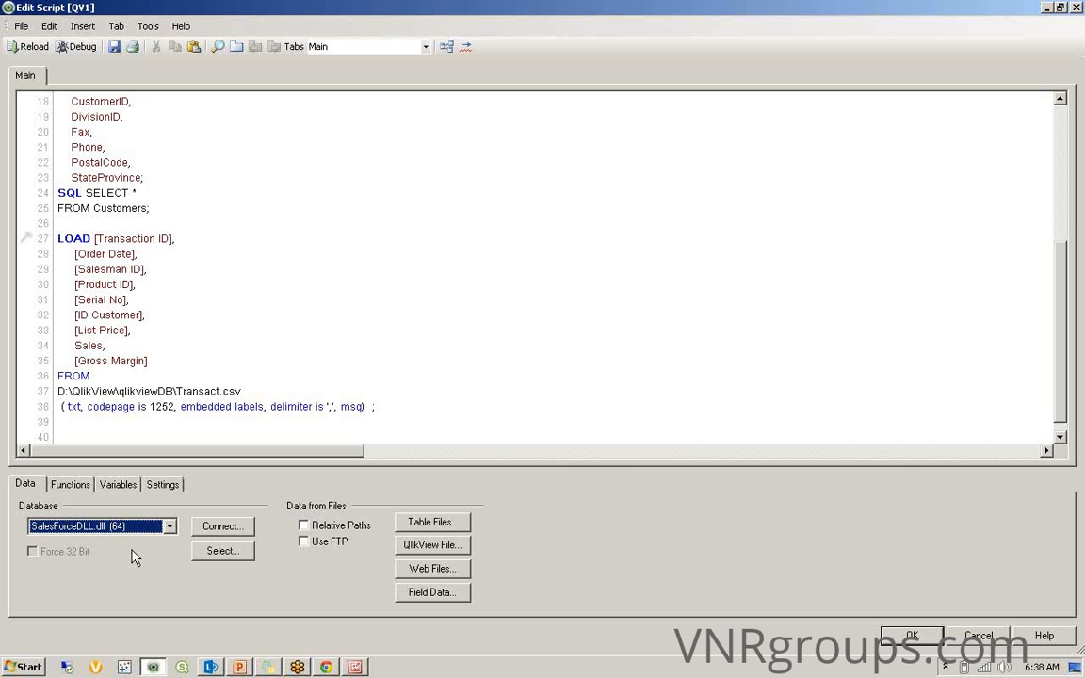
pyautogui.click(226, 529)
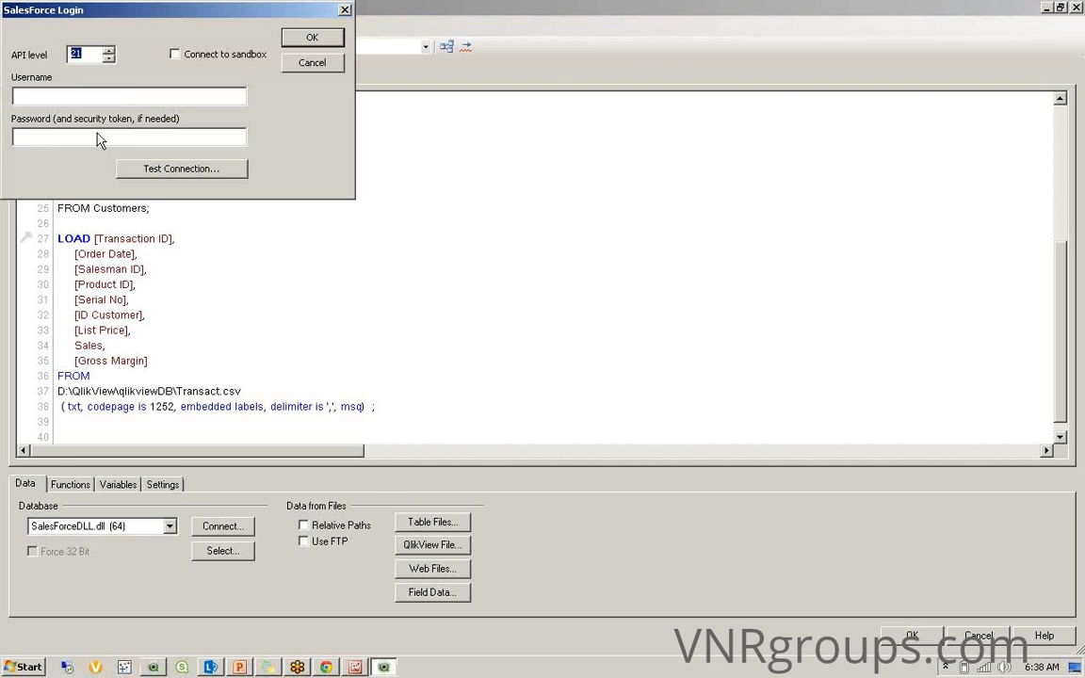
# Open Sales Force.txt from the desktop in Notepad and copy its username into the Salesforce login's username field
pyautogui.press('super+d')
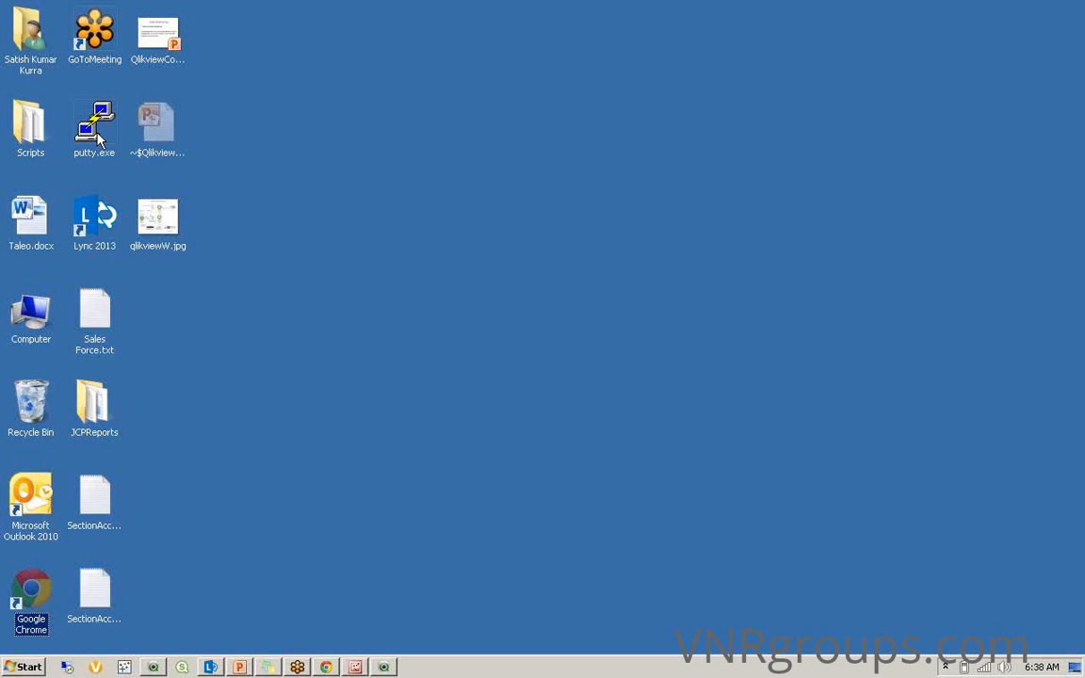
pyautogui.click(92, 581)
pyautogui.doubleClick(118, 316)
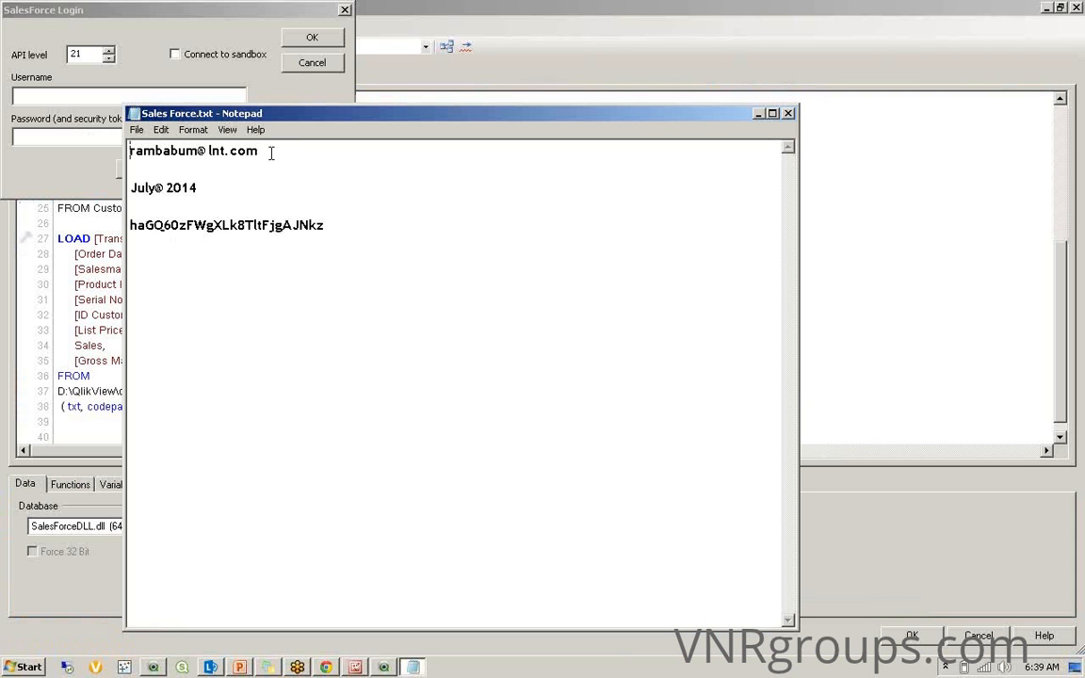
pyautogui.moveTo(263, 153); pyautogui.dragTo(131, 151)
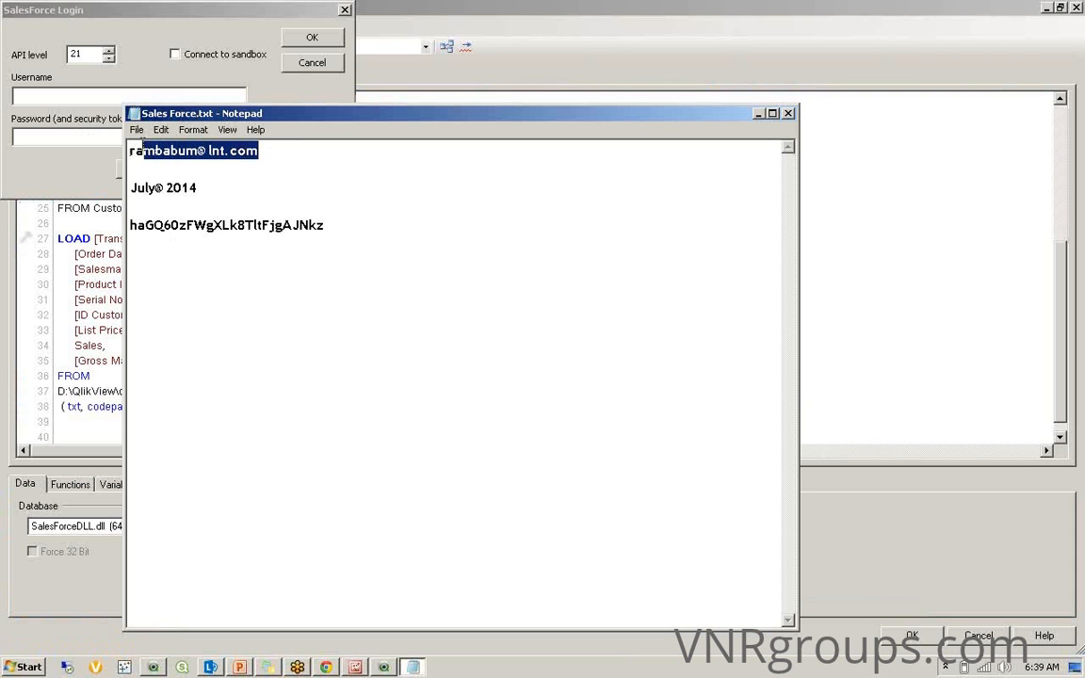
pyautogui.click(80, 97)
pyautogui.hotkey('ctrl', 'v')
pyautogui.click(67, 142)
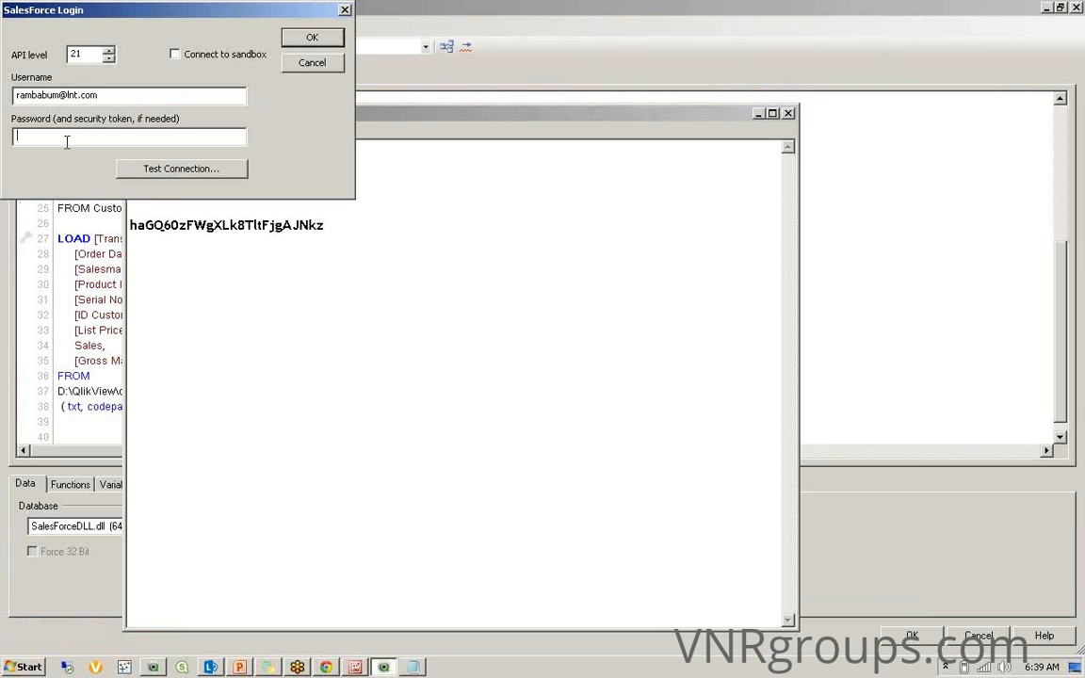
# Copy the account password from Sales Force.txt into the Salesforce login's password field
pyautogui.hotkey('alt', 'Tab')
pyautogui.moveTo(200, 187); pyautogui.dragTo(121, 188)
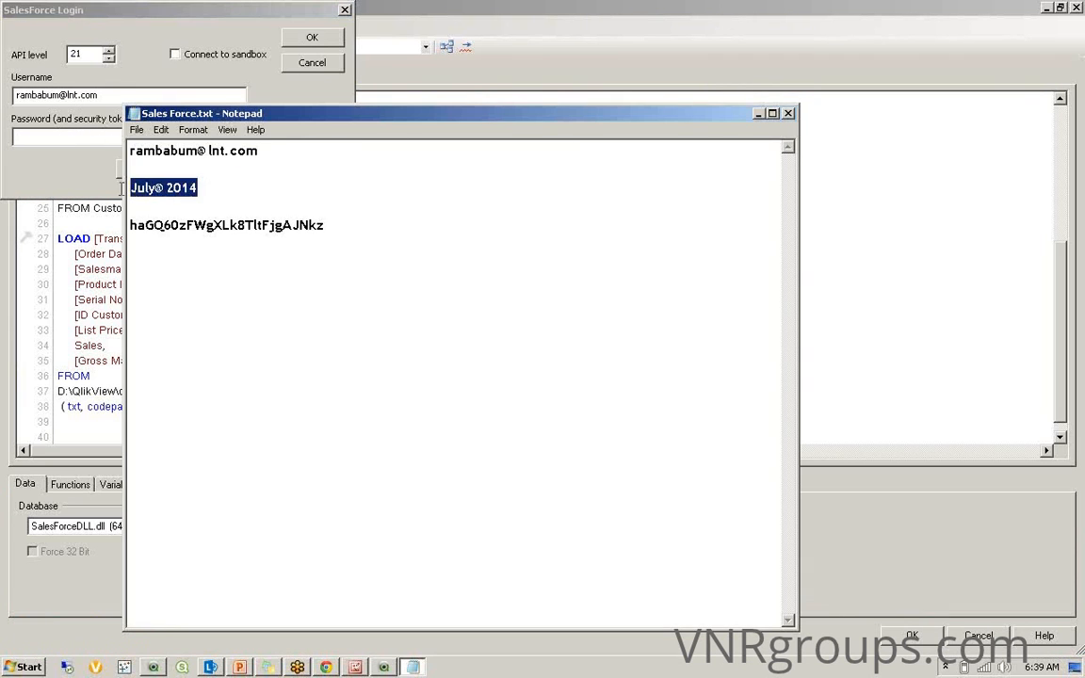
pyautogui.click(67, 136)
pyautogui.hotkey('ctrl', 'v')
# Copy the security token from Sales Force.txt and append it to the password in the Salesforce login
pyautogui.hotkey('alt', 'Tab')
pyautogui.moveTo(330, 226); pyautogui.dragTo(121, 215)
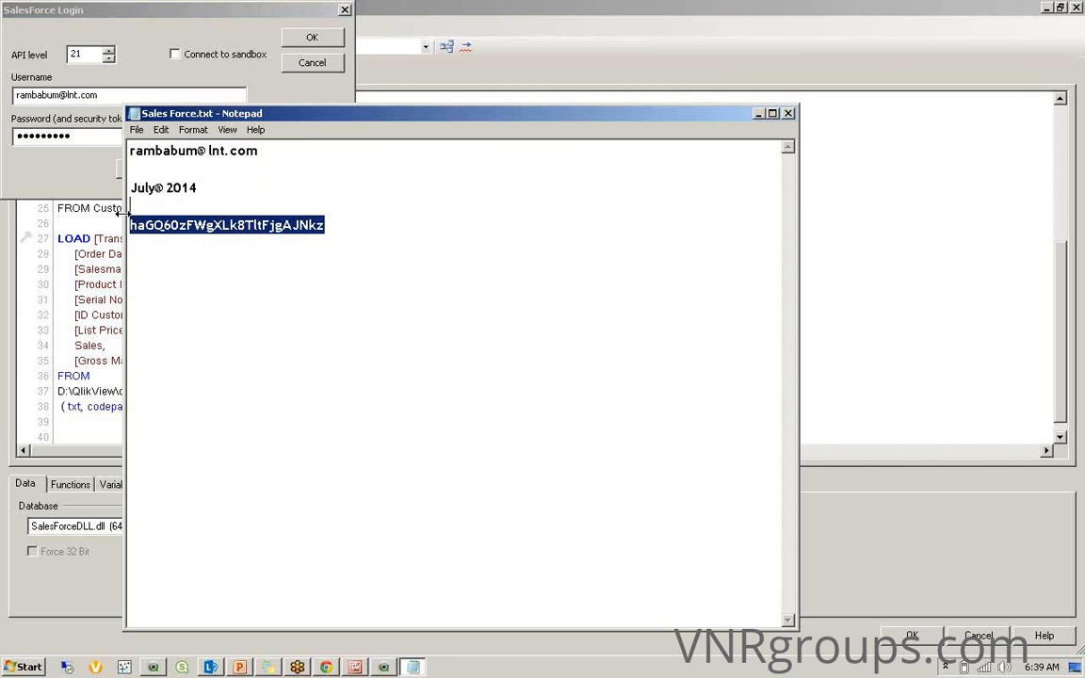
pyautogui.click(96, 137)
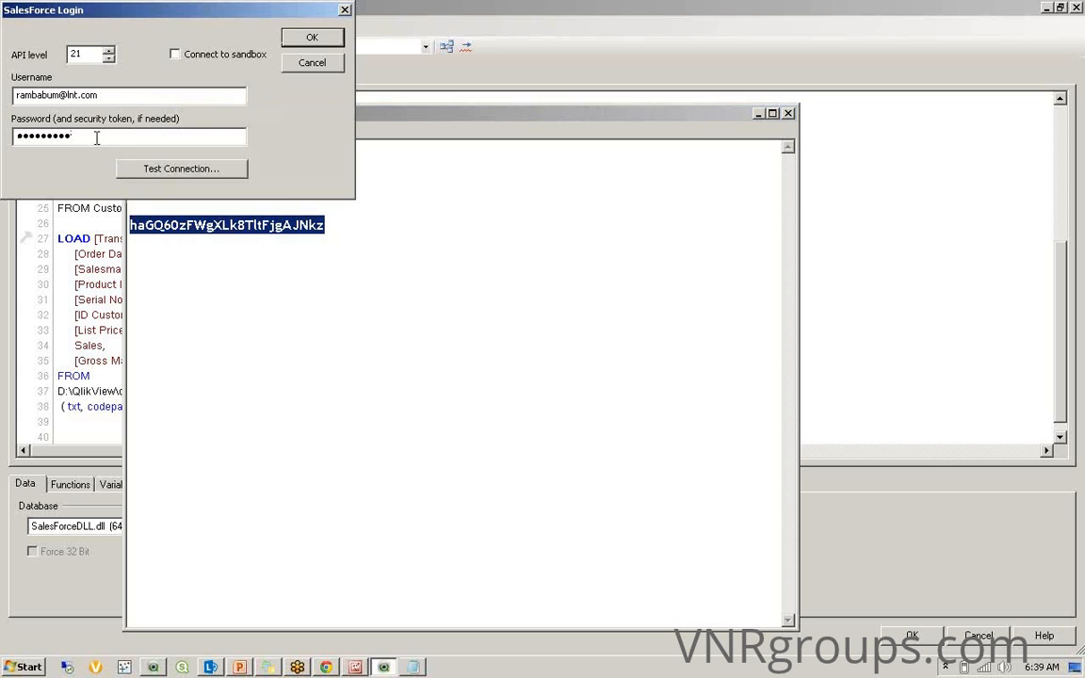
pyautogui.rightClick(204, 233)
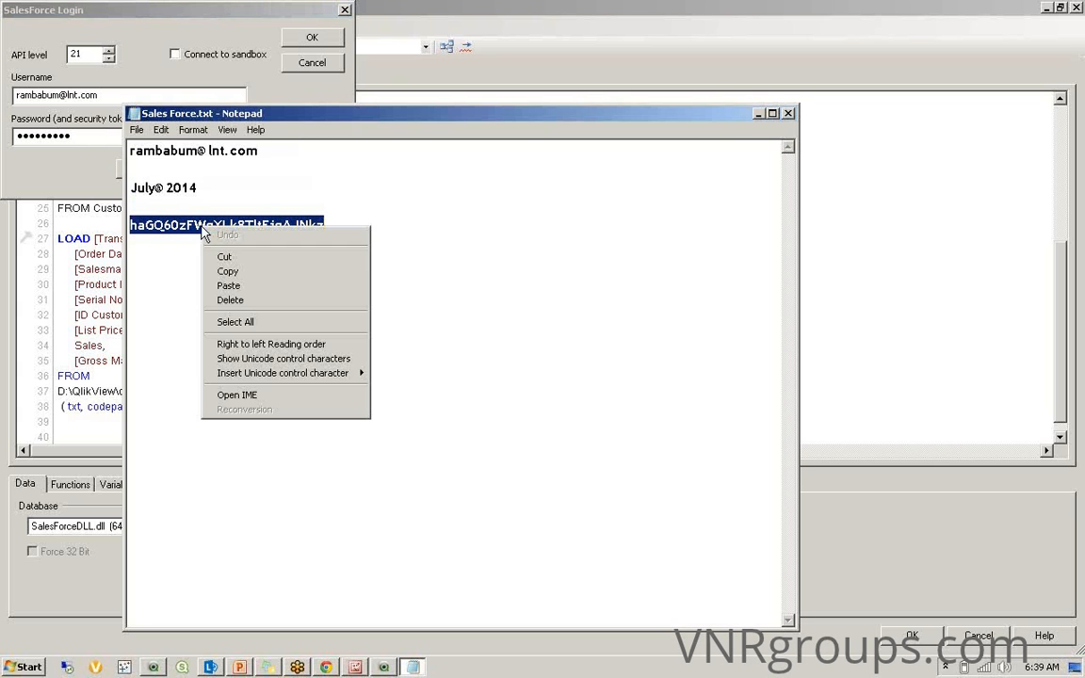
pyautogui.click(216, 273)
pyautogui.click(94, 134)
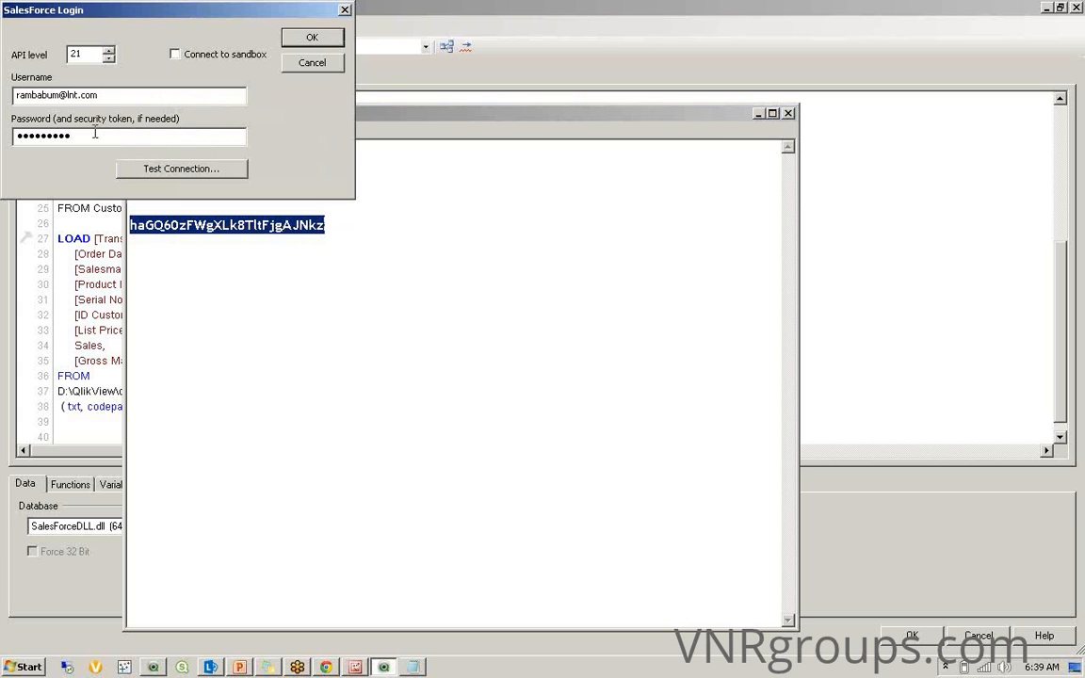
pyautogui.moveTo(474, 109); pyautogui.dragTo(716, 45)
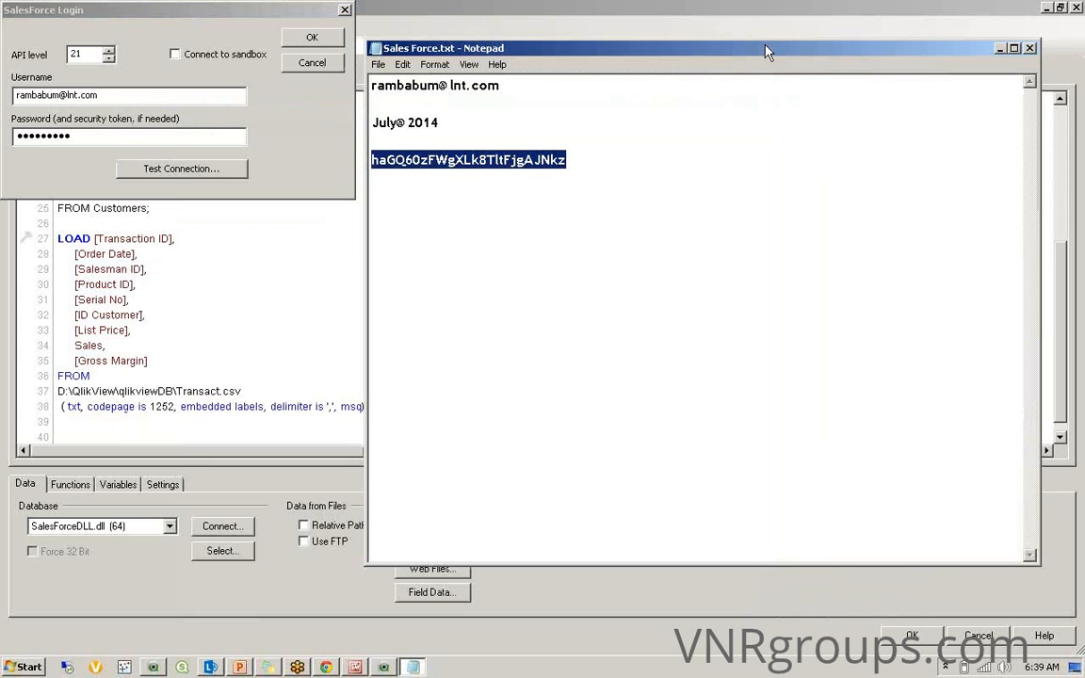
pyautogui.click(590, 157)
pyautogui.doubleClick(590, 157)
pyautogui.click(178, 137)
pyautogui.hotkey('ctrl', 'v')
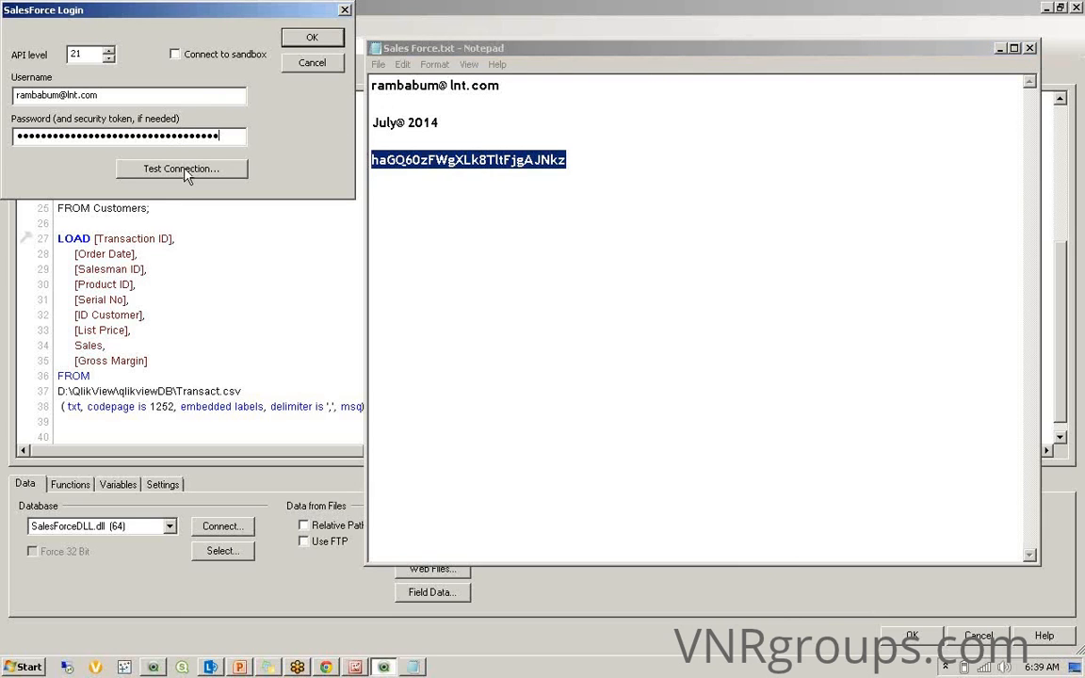
# Test the Salesforce connection with the entered credentials and close the resulting message
pyautogui.click(186, 171)
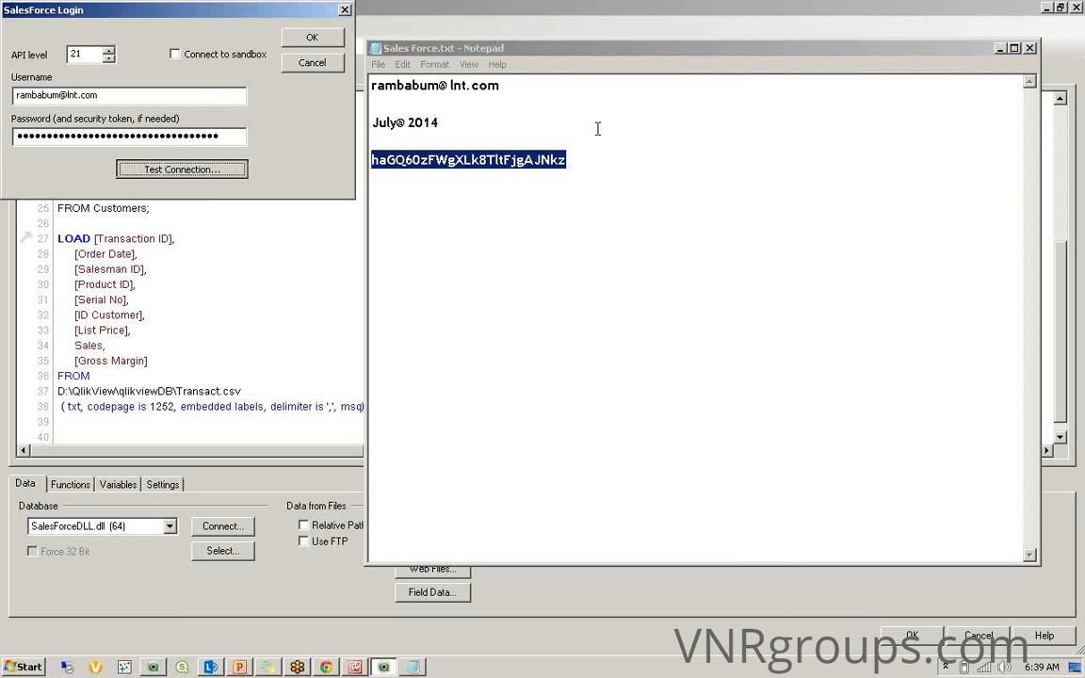
pyautogui.click(1000, 48)
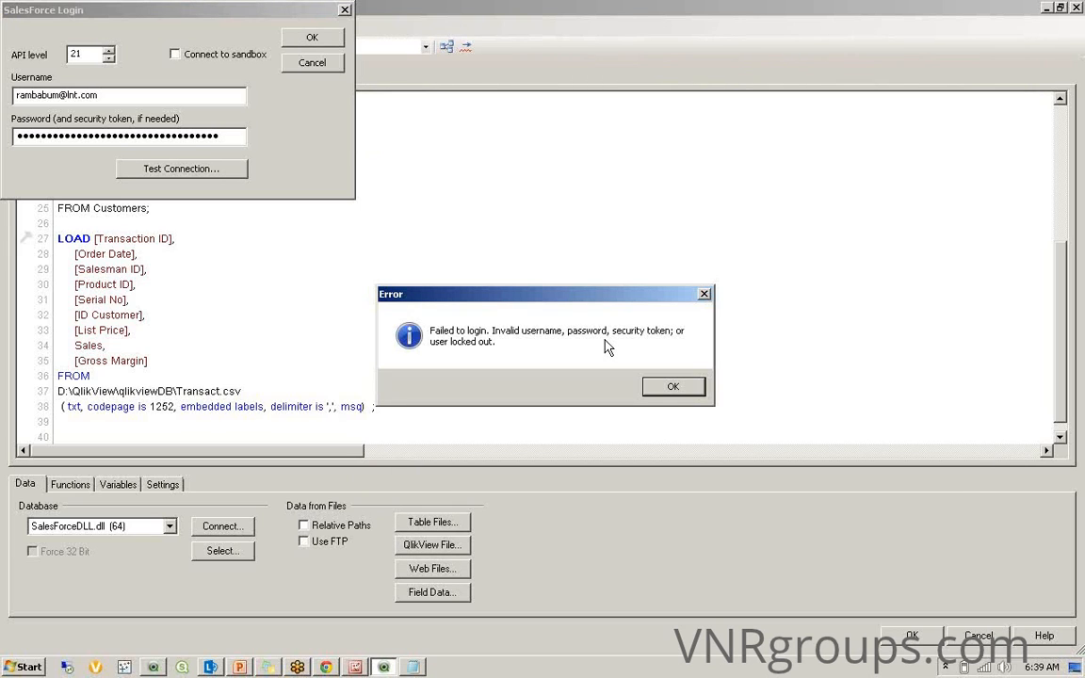
pyautogui.click(665, 390)
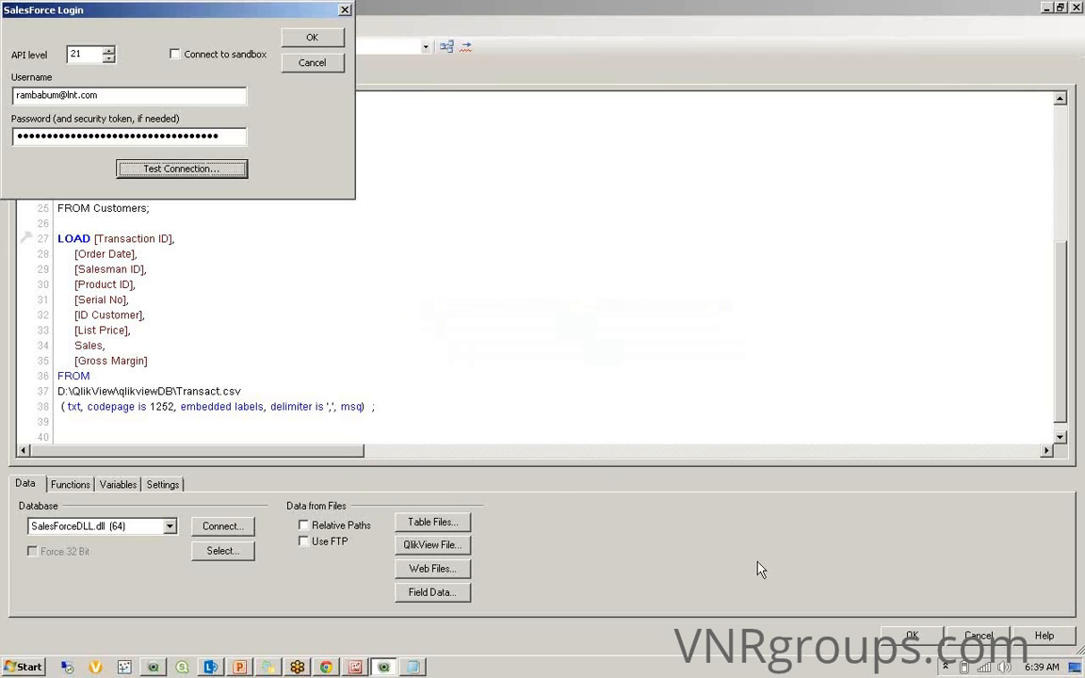
# Cancel the Salesforce login and set the script's database connector back to OLE DB
pyautogui.click(945, 667)
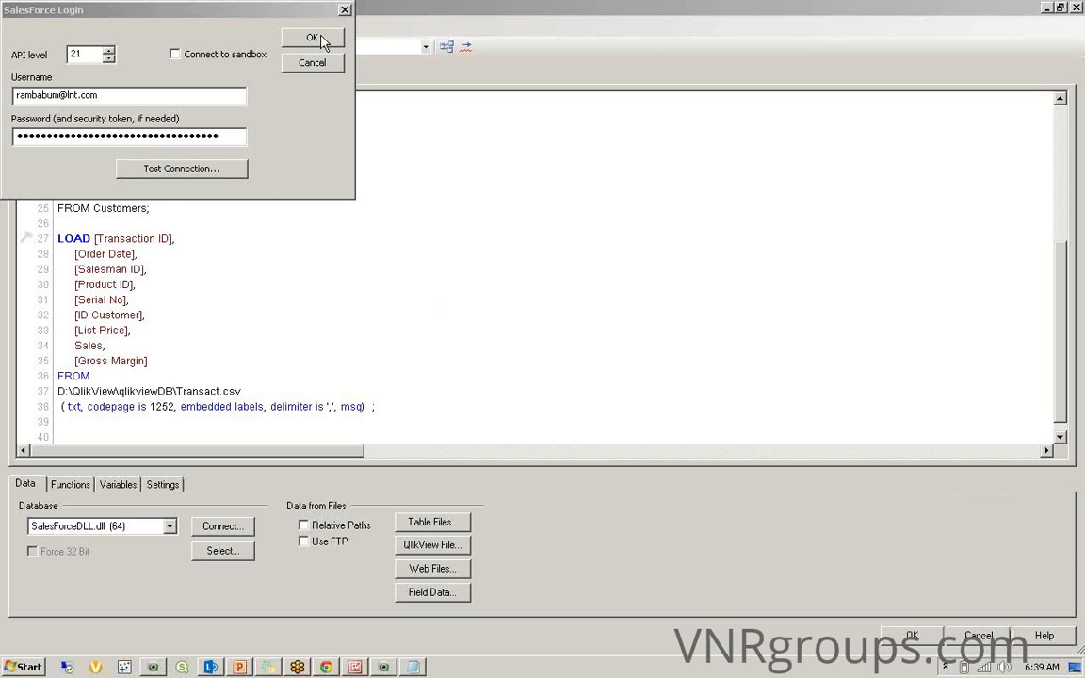
pyautogui.click(312, 64)
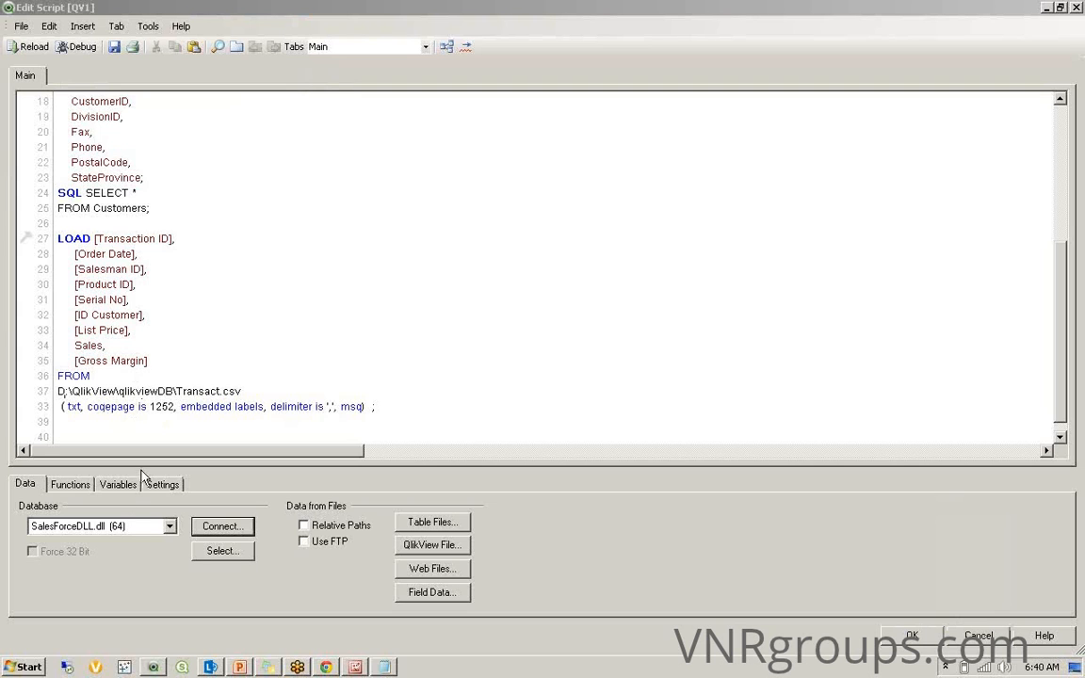
pyautogui.click(113, 526)
pyautogui.click(109, 557)
# Save the QlikView document as DB9 in the QlikviewScripts folder
pyautogui.click(73, 415)
pyautogui.hotkey('ctrl', 's')
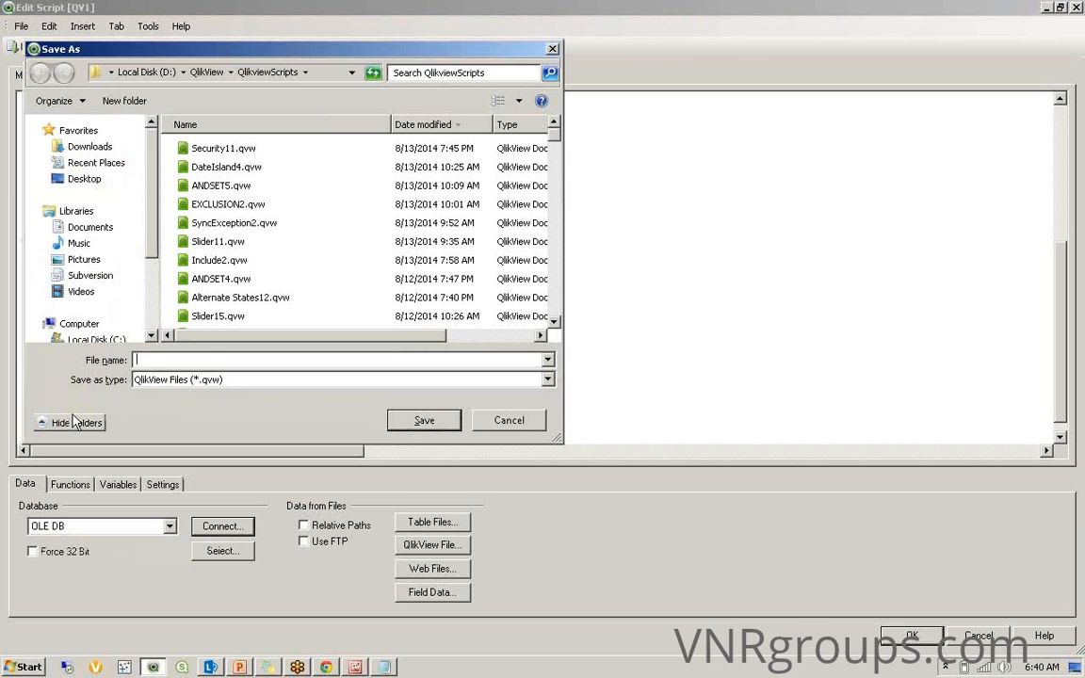
pyautogui.write('DB9')
pyautogui.press('Return')
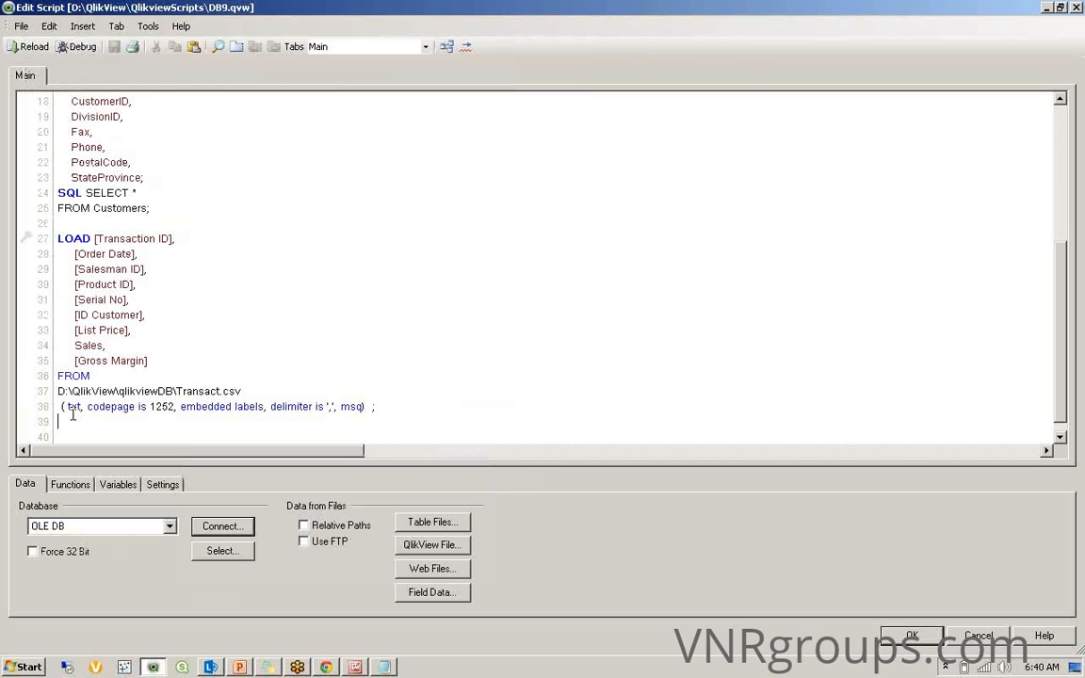
# Reload the script to load the Customers and Transact data, and close the sheet properties without adding fields
pyautogui.click(28, 46)
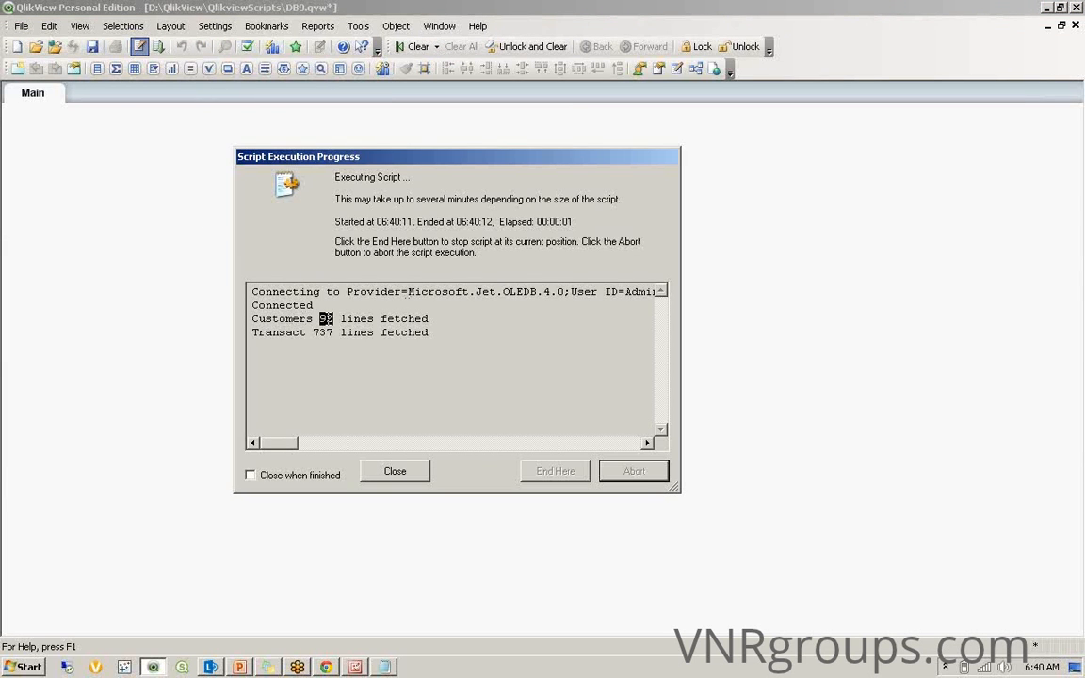
pyautogui.doubleClick(324, 334)
pyautogui.click(387, 471)
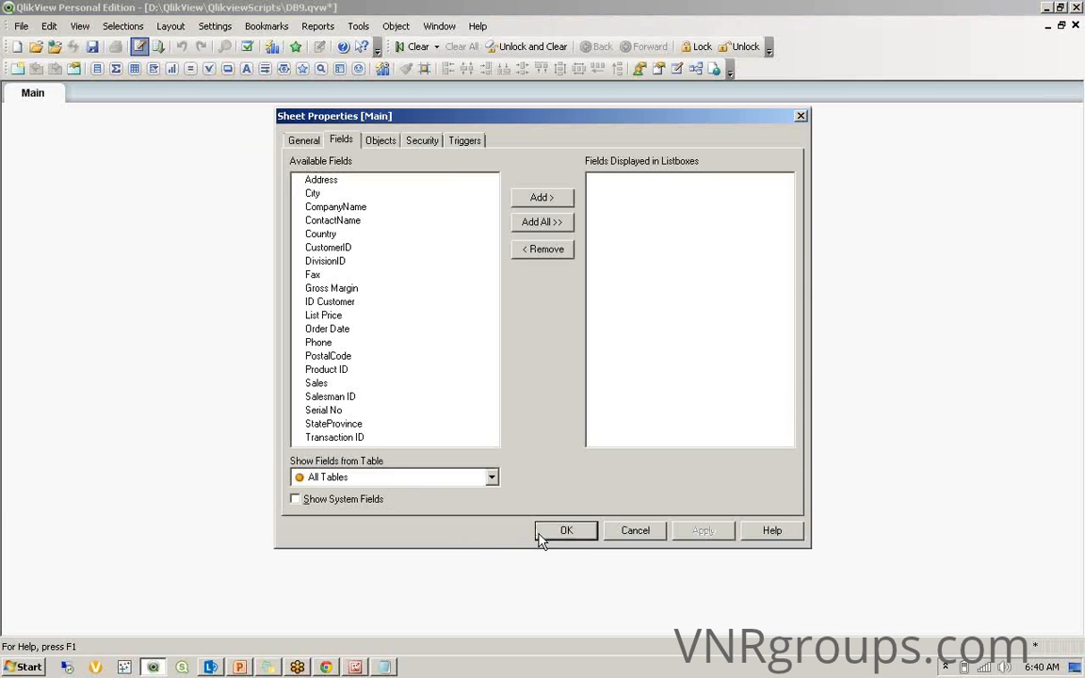
pyautogui.click(540, 533)
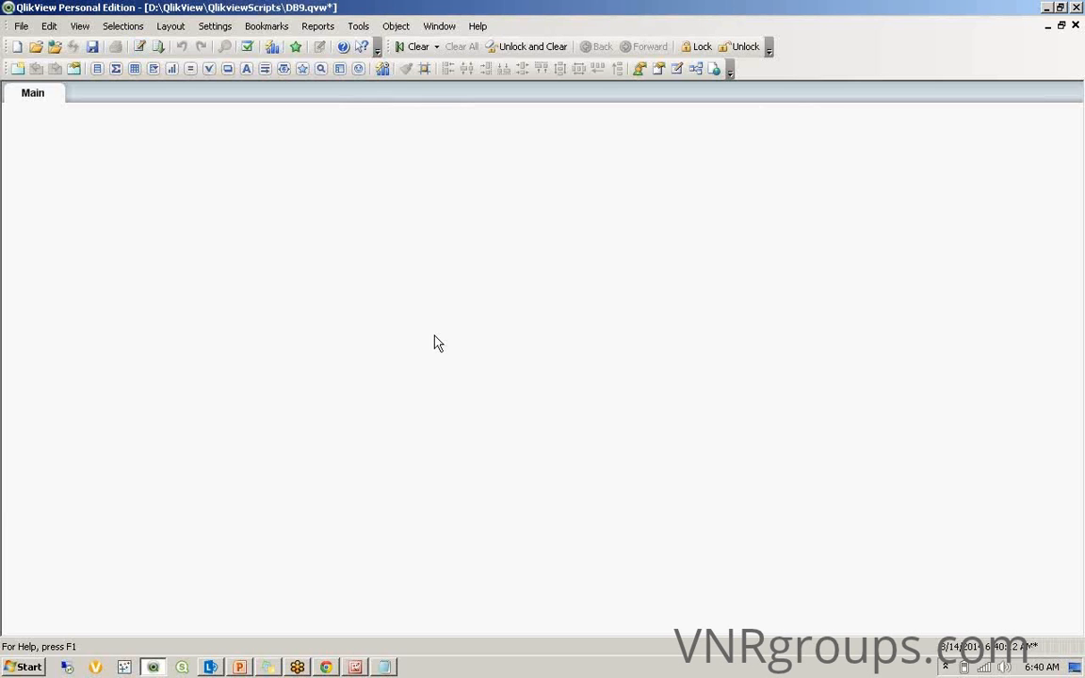
# Examine the Customers and Transact tables in the table viewer, widening both to read their full field names
pyautogui.click(696, 68)
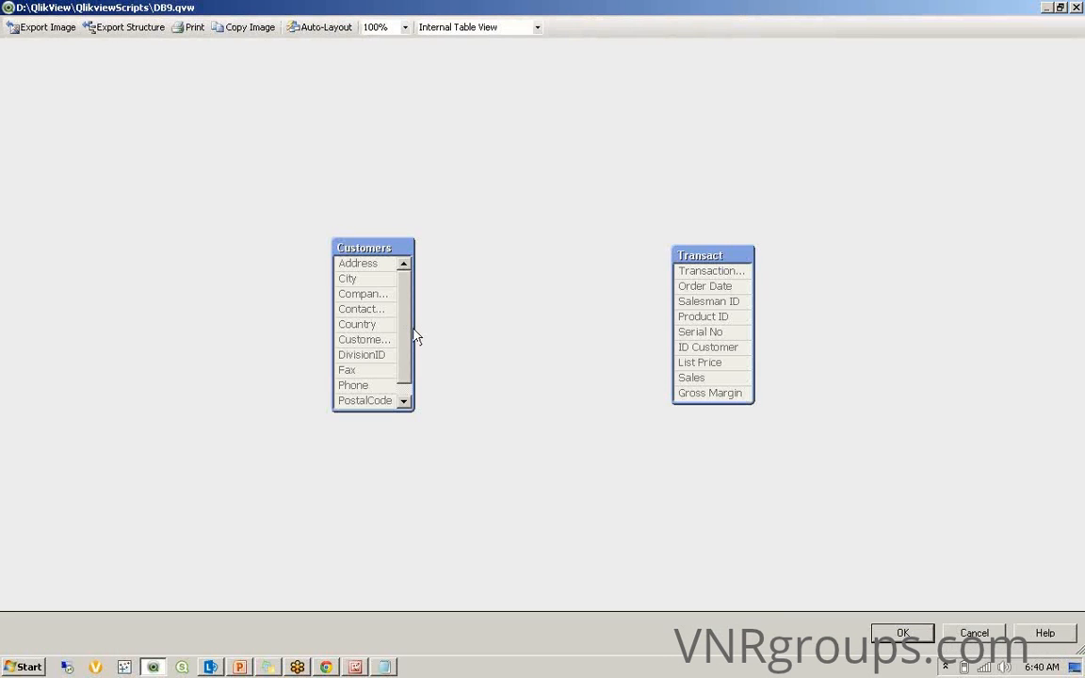
pyautogui.moveTo(414, 339); pyautogui.dragTo(493, 325)
pyautogui.moveTo(673, 326); pyautogui.dragTo(547, 343)
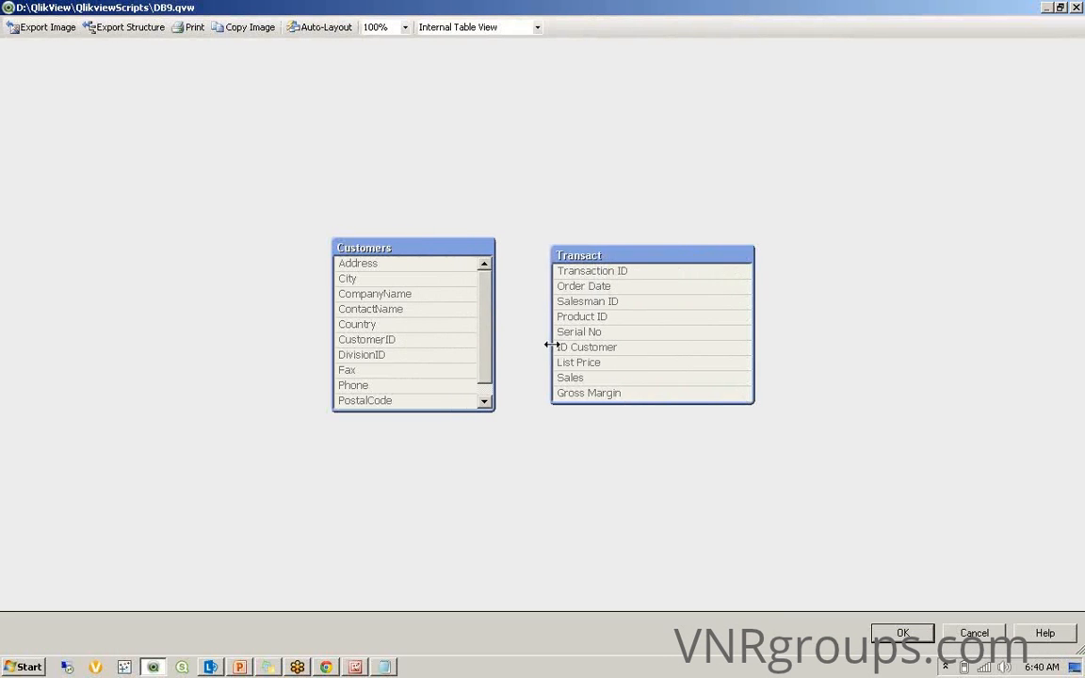
pyautogui.press('Return')
# Check the data model in the table viewer once more, close it and save the document
pyautogui.click(696, 68)
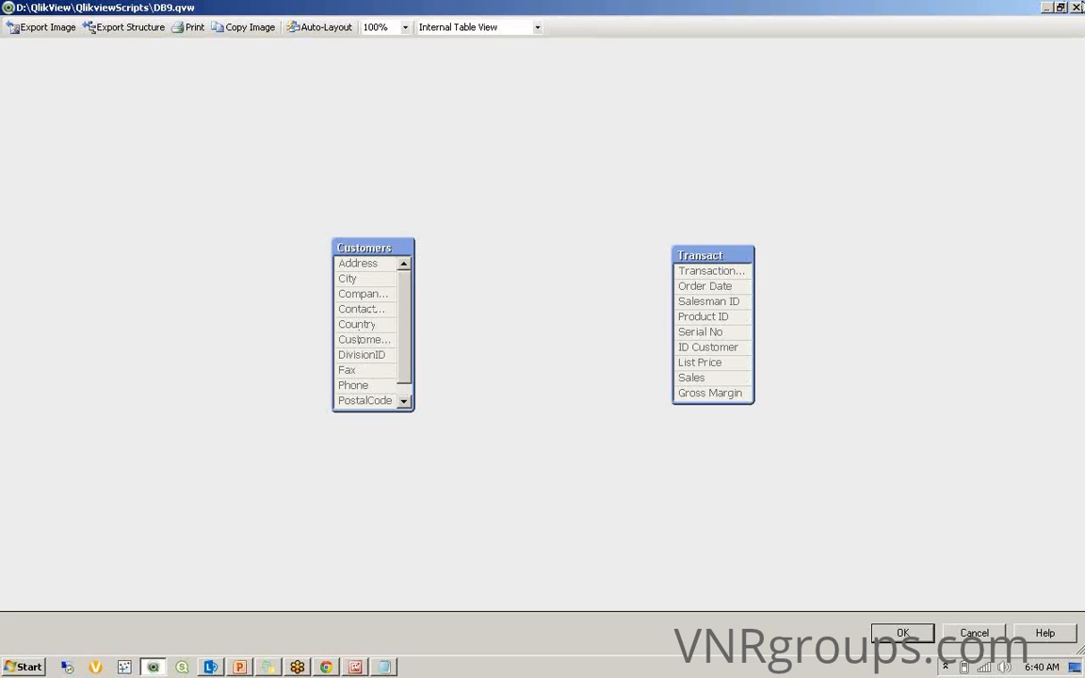
pyautogui.click(1079, 6)
pyautogui.hotkey('ctrl', 's')
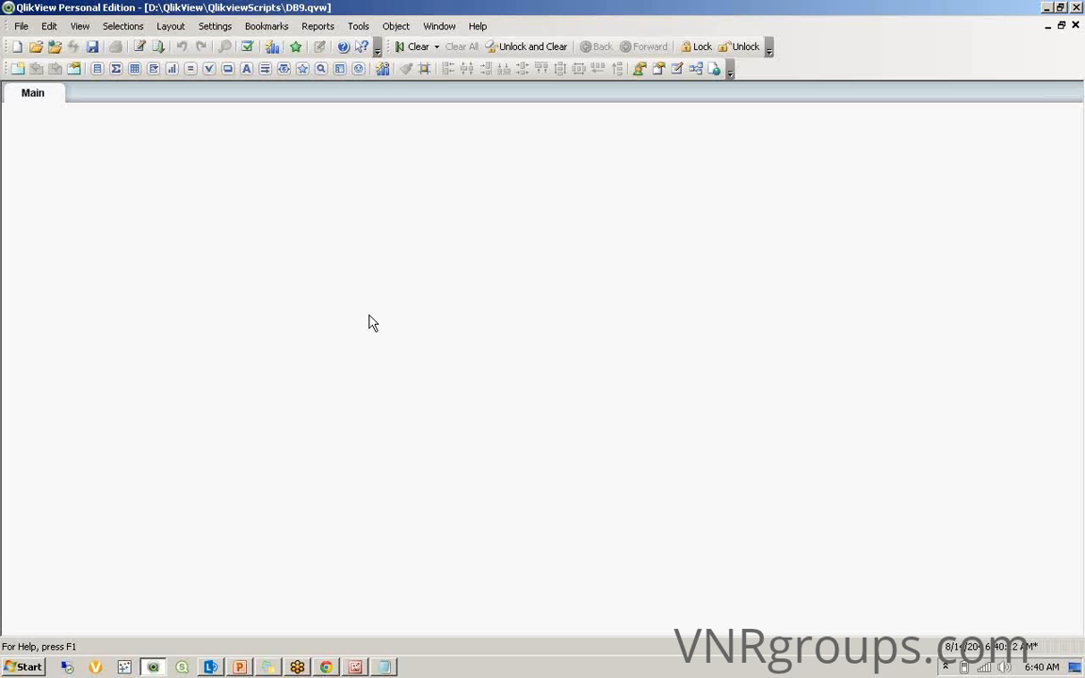